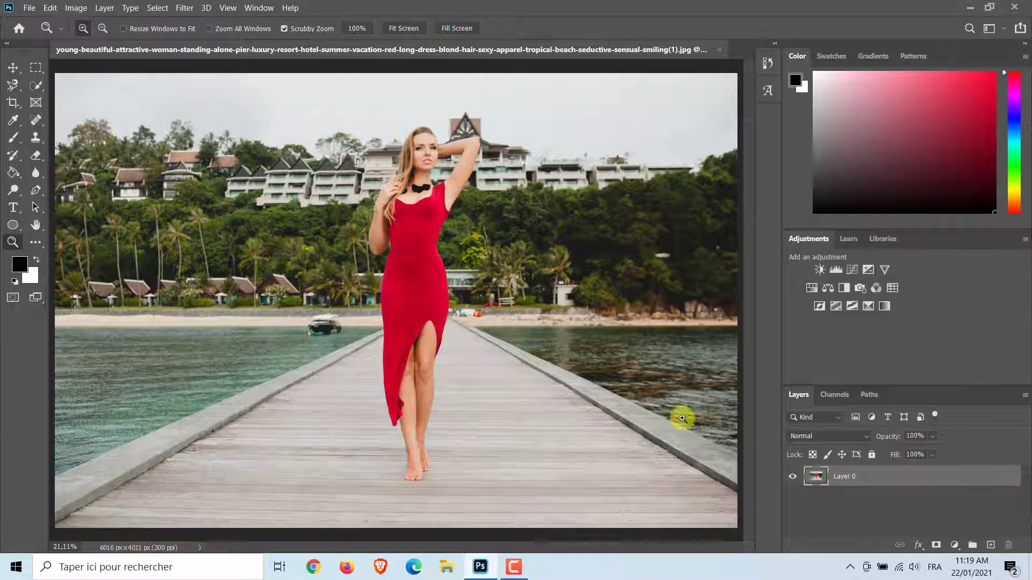
# - Select the whole woman with the Quick Selection tool, then subtract the background caught beside her hair and inside the raised arm
pyautogui.click(33, 87)
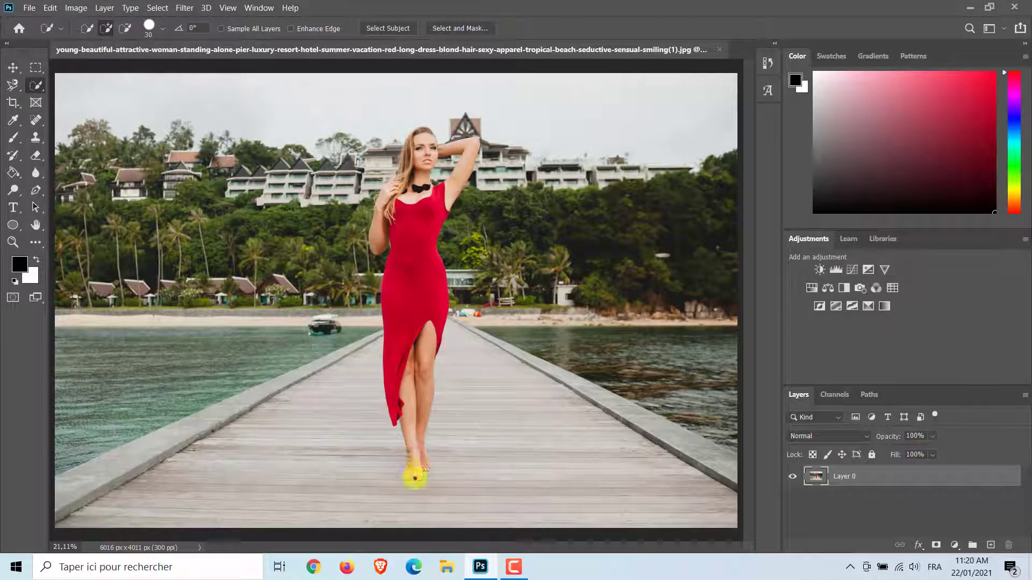
pyautogui.click(429, 464)
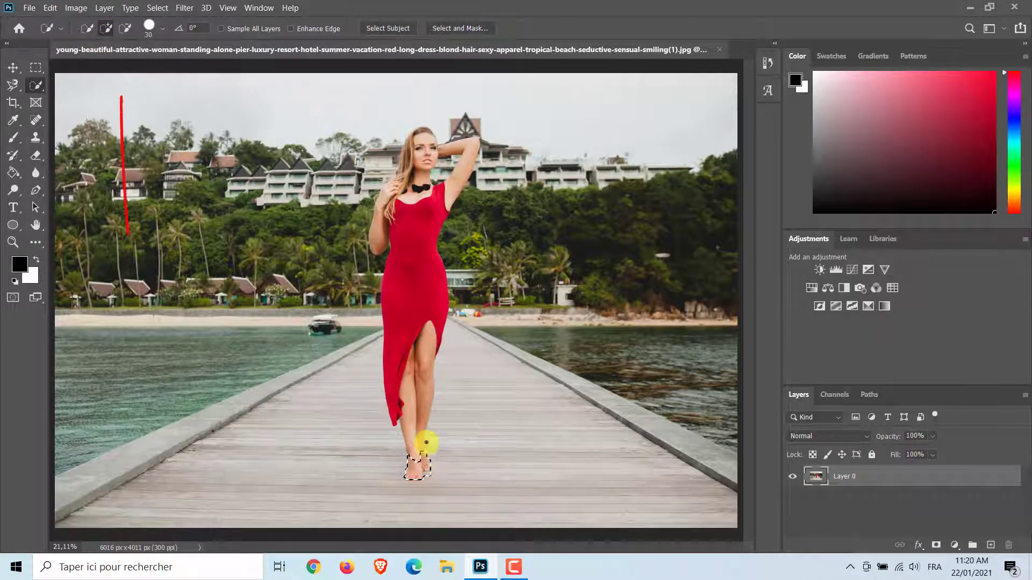
pyautogui.moveTo(393, 409); pyautogui.dragTo(385, 350)
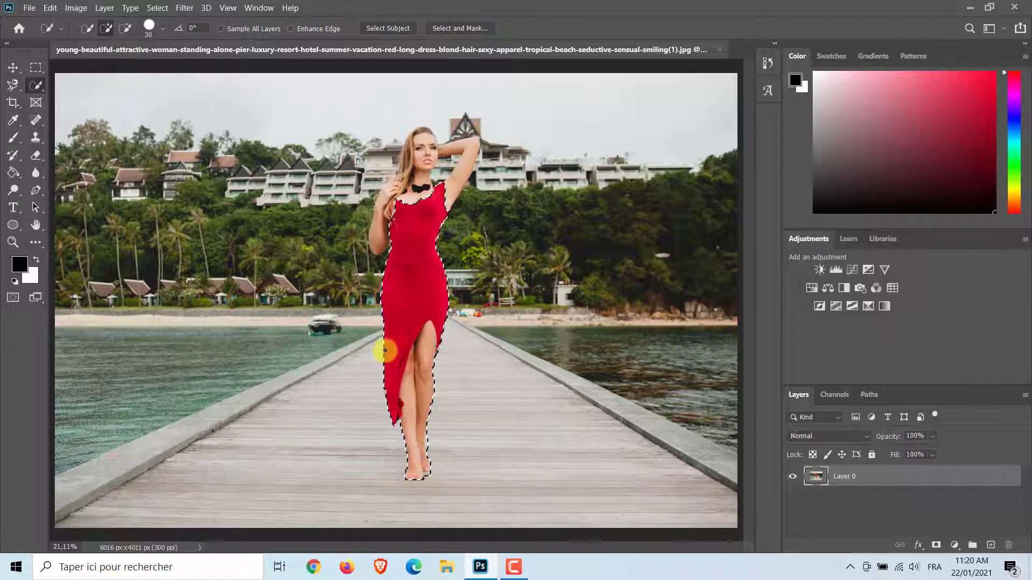
pyautogui.moveTo(416, 225)
pyautogui.mouseDown()
pyautogui.moveTo(455, 183)
pyautogui.moveTo(421, 130)
pyautogui.moveTo(376, 245)
pyautogui.moveTo(428, 174)
pyautogui.moveTo(424, 189)
pyautogui.moveTo(425, 132)
pyautogui.moveTo(404, 140)
pyautogui.mouseUp()
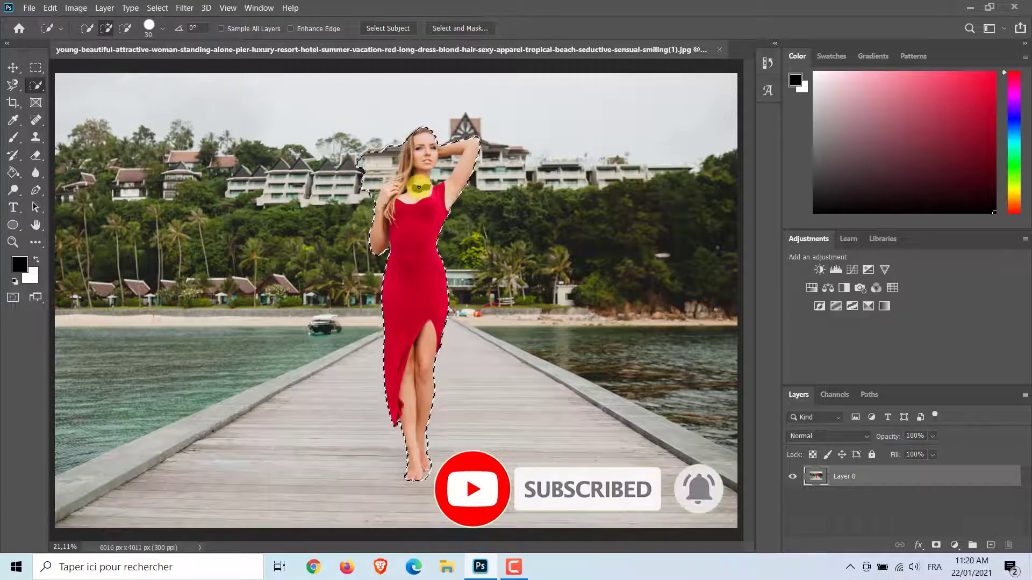
pyautogui.click(124, 27)
pyautogui.moveTo(366, 172)
pyautogui.mouseDown()
pyautogui.moveTo(387, 143)
pyautogui.moveTo(369, 175)
pyautogui.moveTo(448, 165)
pyautogui.moveTo(440, 179)
pyautogui.moveTo(455, 159)
pyautogui.mouseUp()
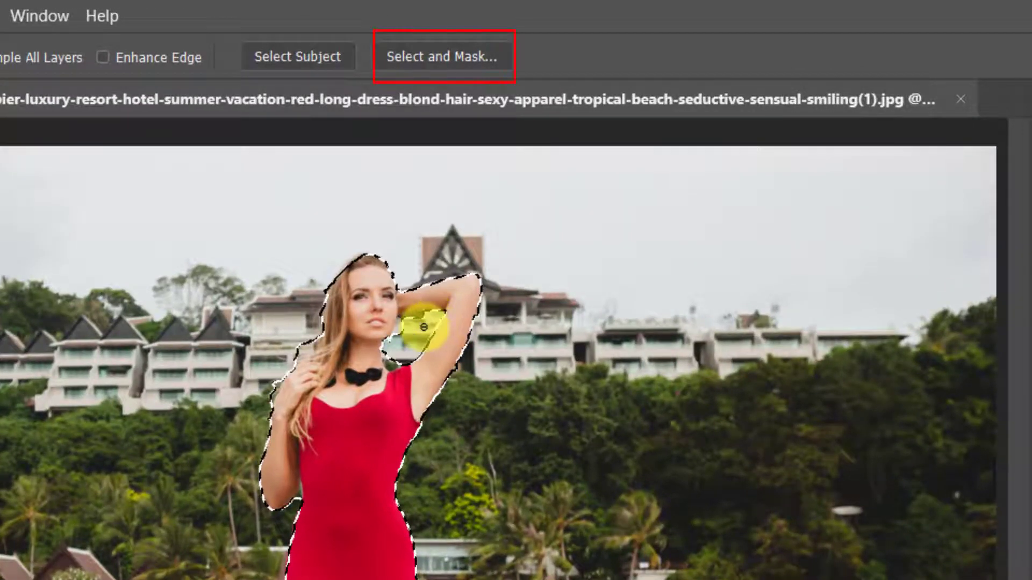
# - Open the selection in Select and Mask and set the view mode to Overlay
pyautogui.click(394, 57)
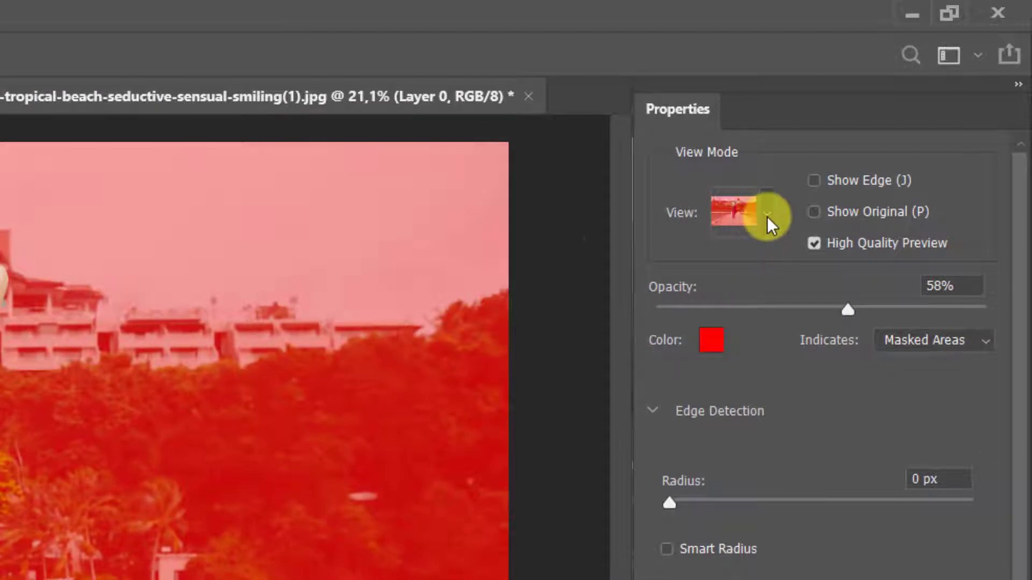
pyautogui.click(767, 215)
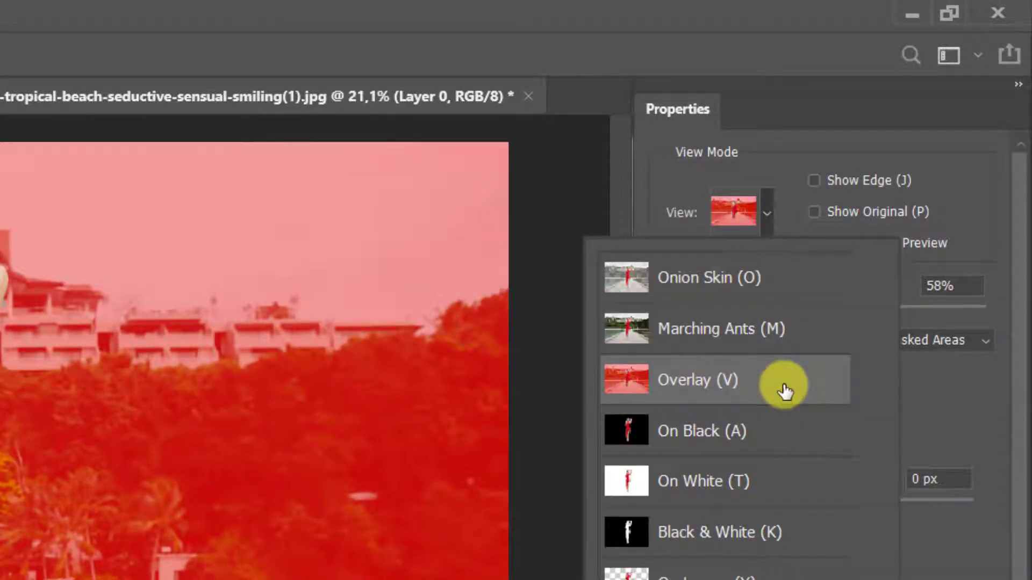
pyautogui.click(783, 391)
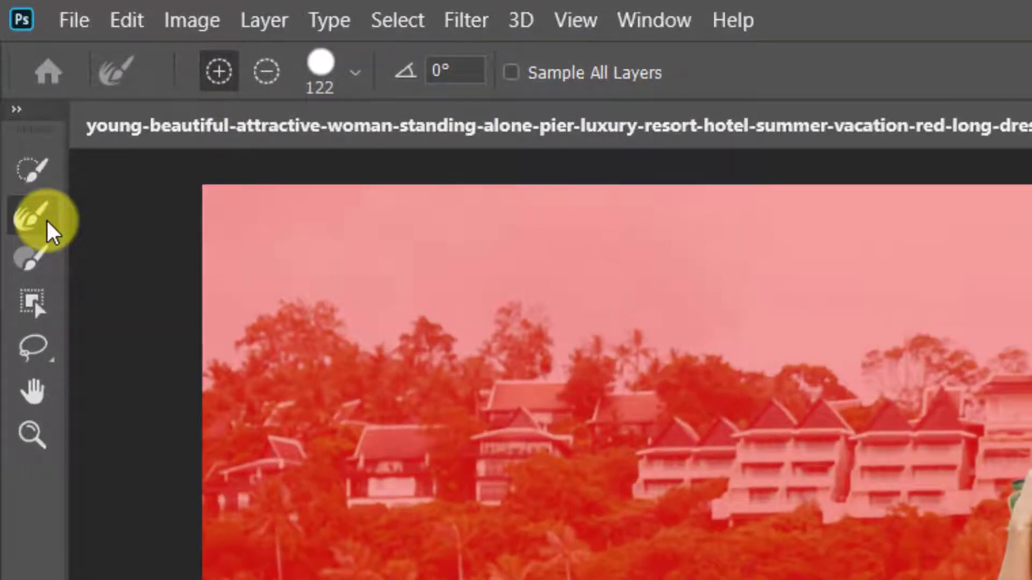
# - Set the Refine Edge Brush to 46 px and brush over the leftover background patches beside the feet and dress hem
pyautogui.click(31, 434)
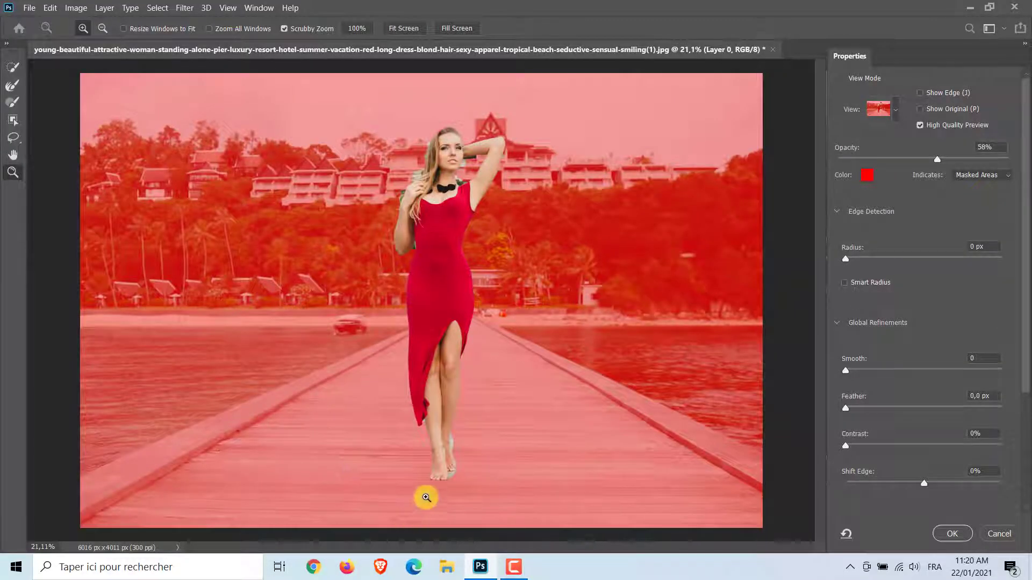
pyautogui.moveTo(449, 477); pyautogui.dragTo(449, 477)
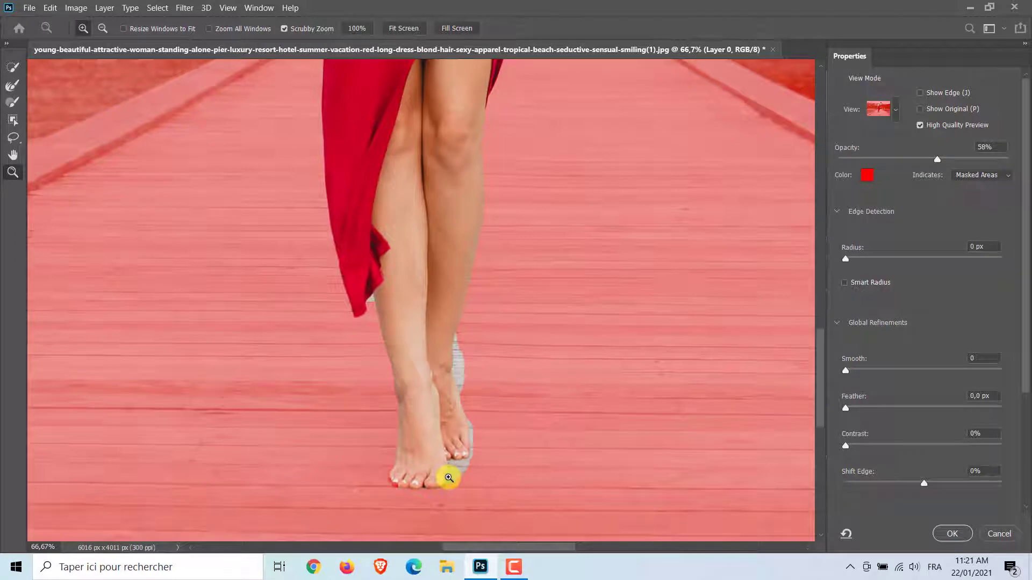
pyautogui.click(13, 84)
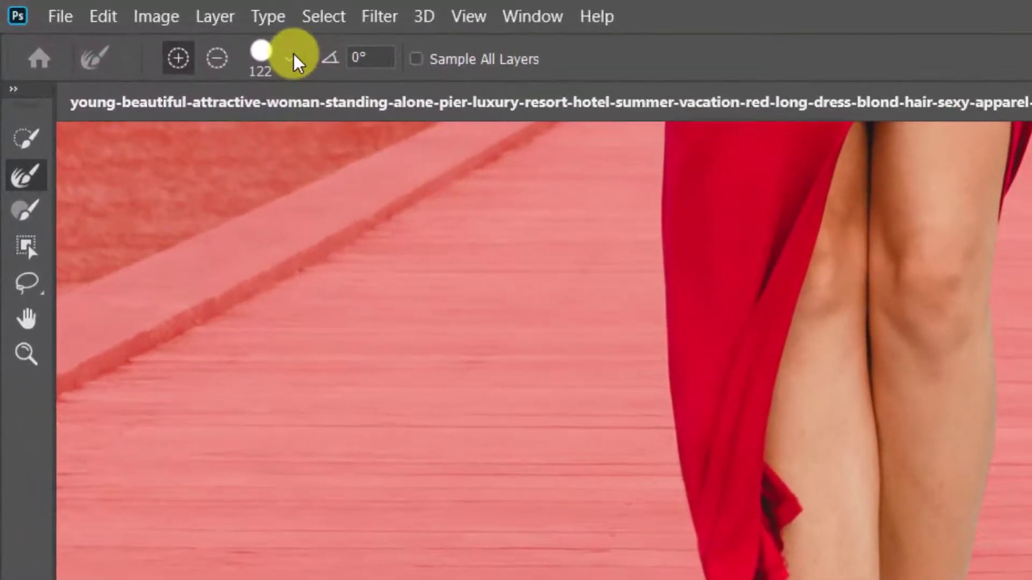
pyautogui.click(291, 57)
pyautogui.click(195, 128)
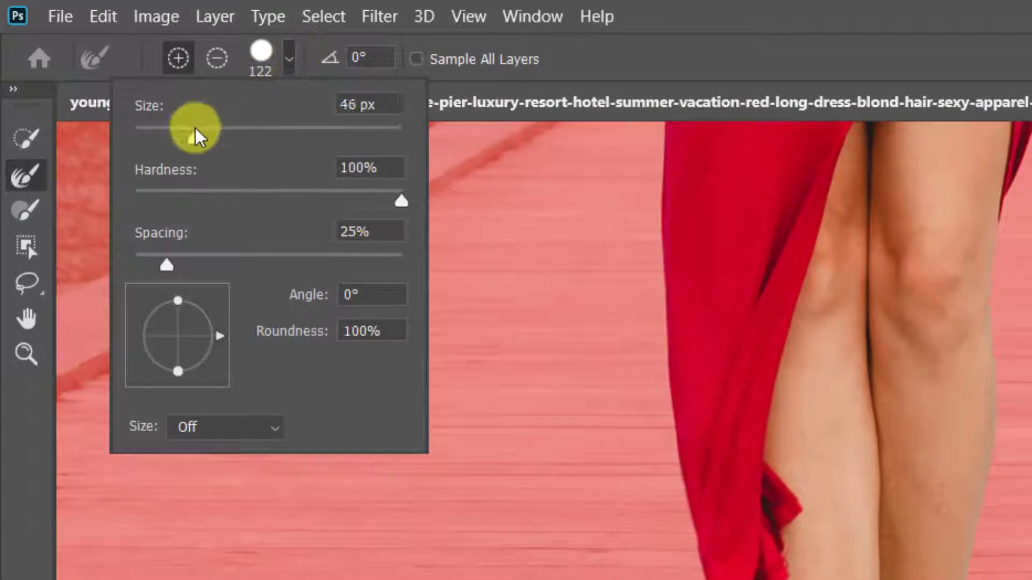
pyautogui.click(291, 63)
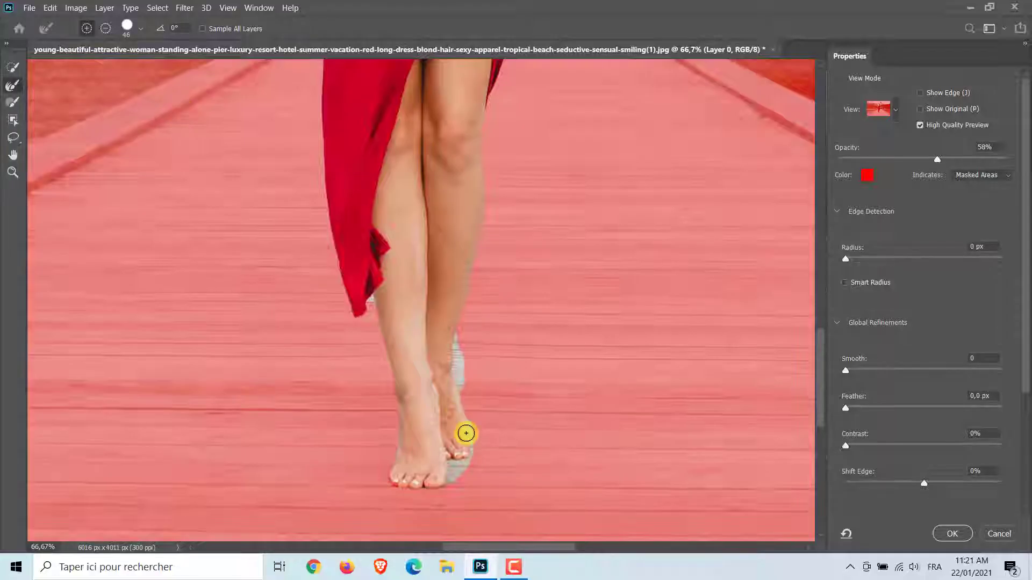
pyautogui.moveTo(466, 433); pyautogui.dragTo(469, 485)
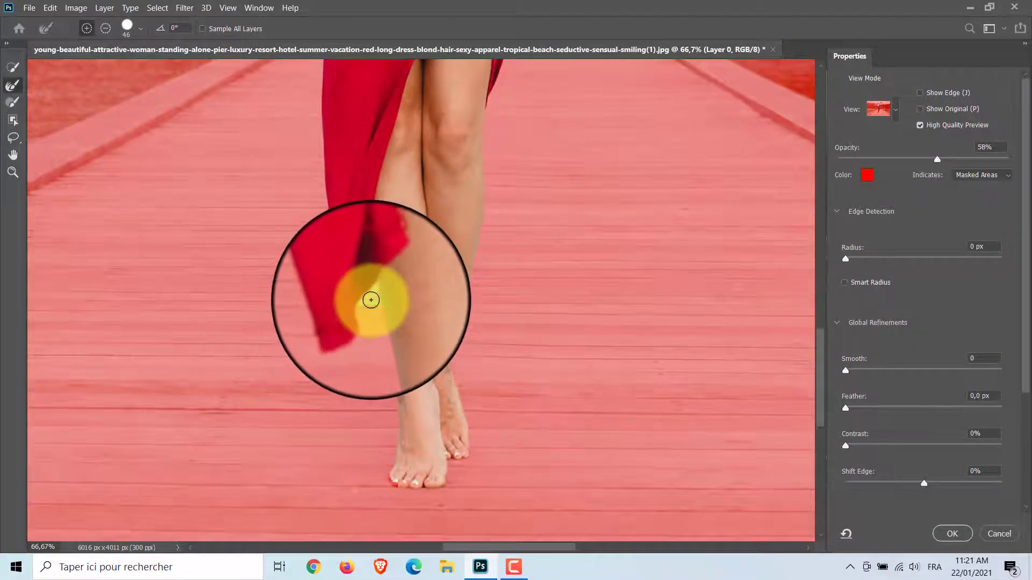
# - Paint the missing toe edge of the front foot back into the selection with the Brush, then refine that edge
pyautogui.click(12, 102)
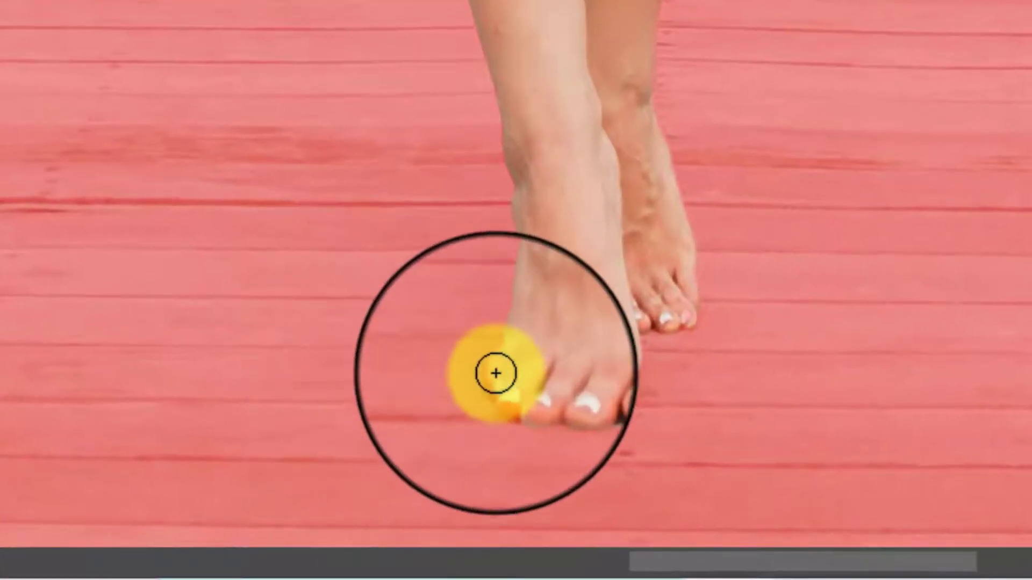
pyautogui.moveTo(490, 371)
pyautogui.mouseDown()
pyautogui.moveTo(492, 393)
pyautogui.moveTo(511, 403)
pyautogui.mouseUp()
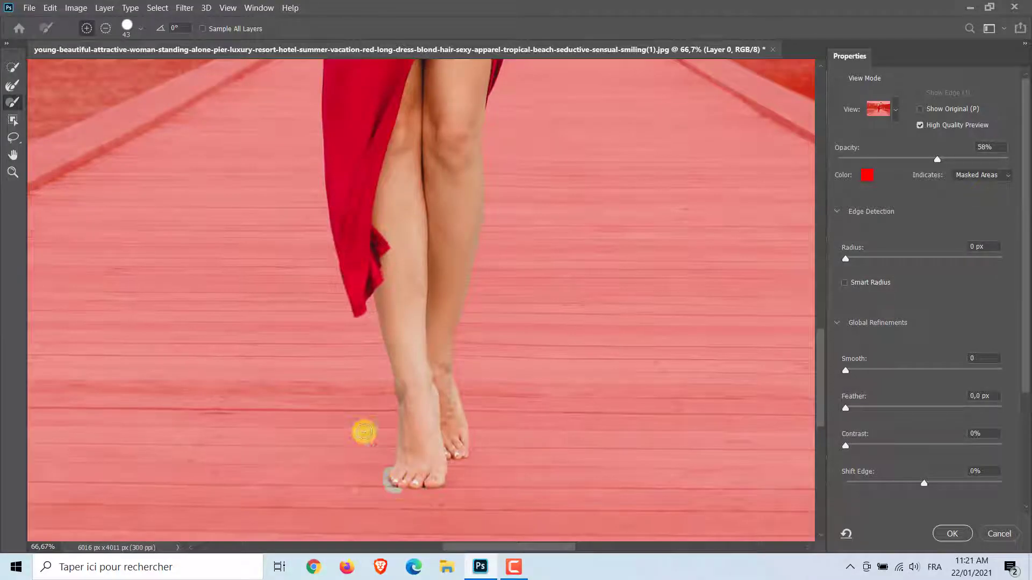
pyautogui.click(12, 85)
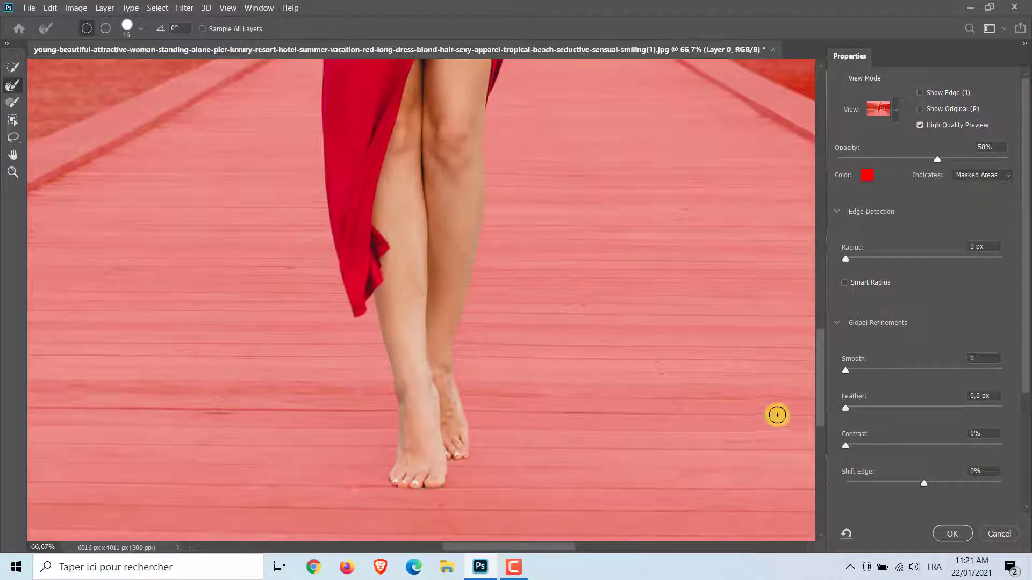
# - Refine the selection edges along the upper body, arms and hair
pyautogui.moveTo(820, 410); pyautogui.dragTo(816, 295)
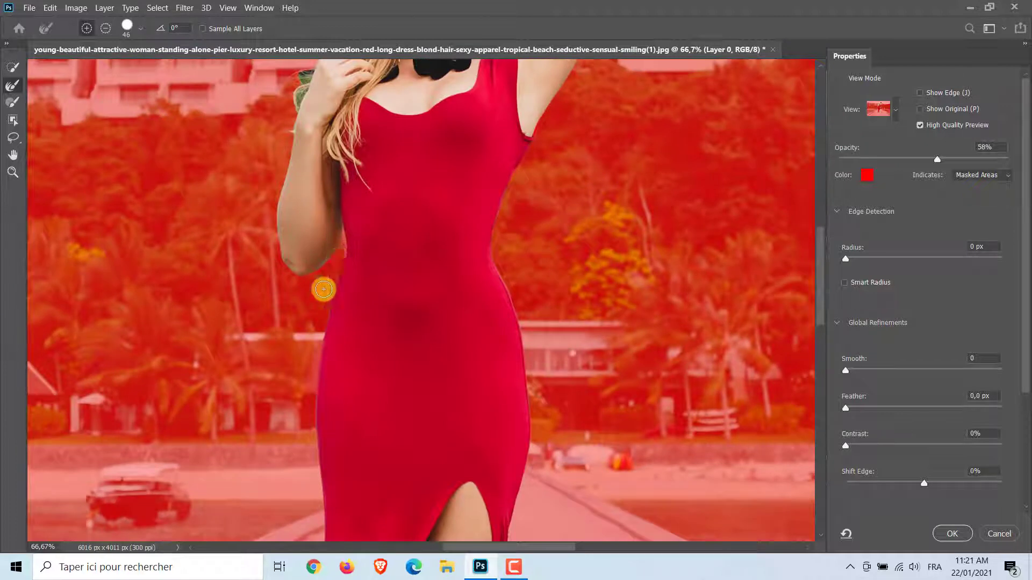
pyautogui.moveTo(819, 301); pyautogui.dragTo(819, 236)
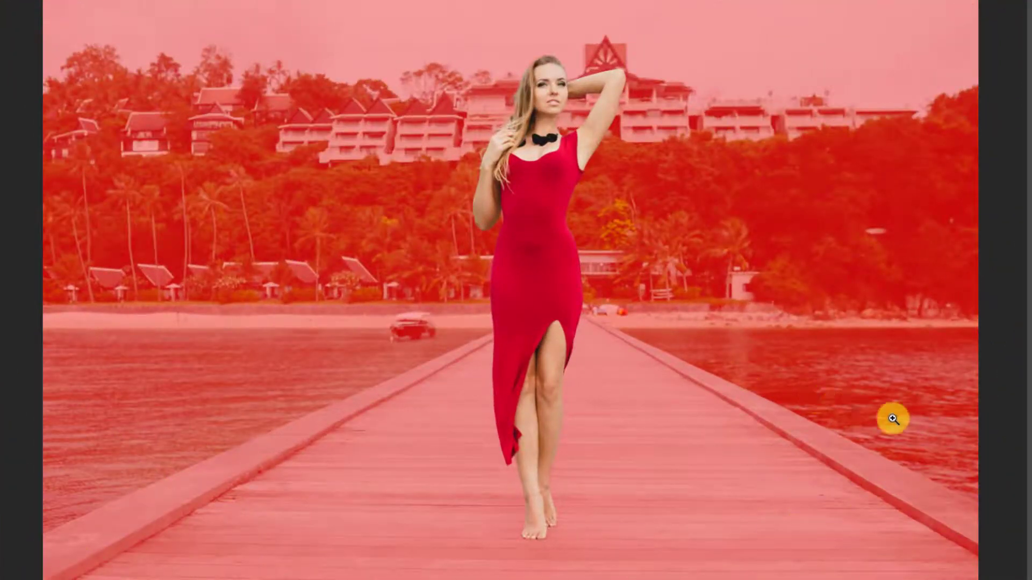
# - Output the refined selection to a New Layer with Layer Mask
pyautogui.scroll(-3, 933, 419)
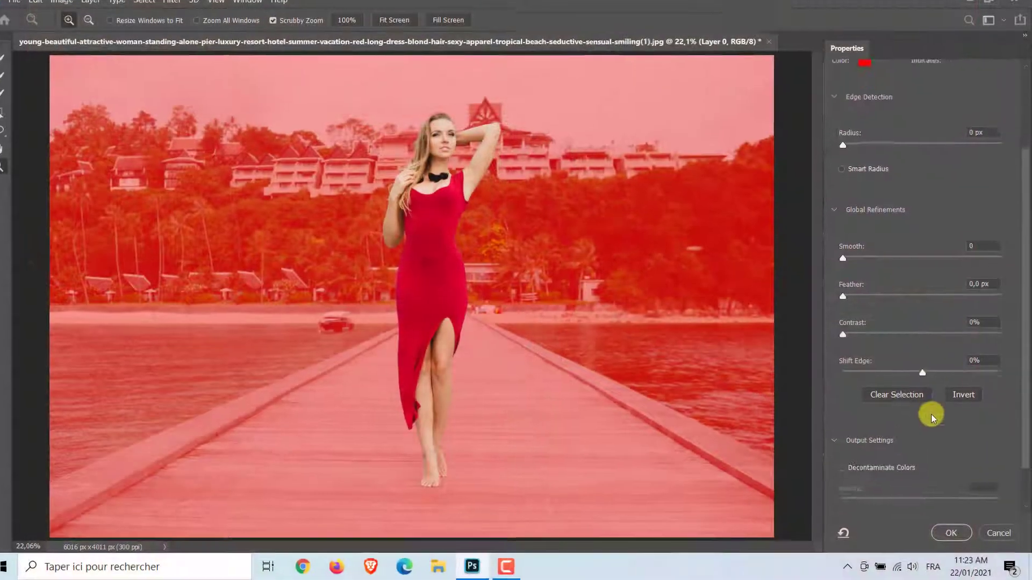
pyautogui.scroll(-2, 932, 418)
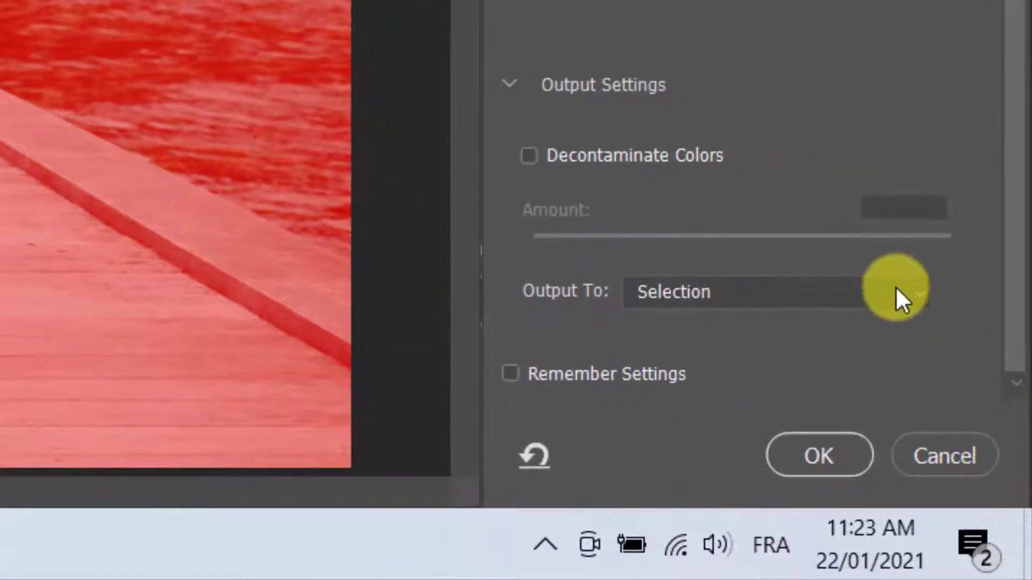
pyautogui.click(917, 292)
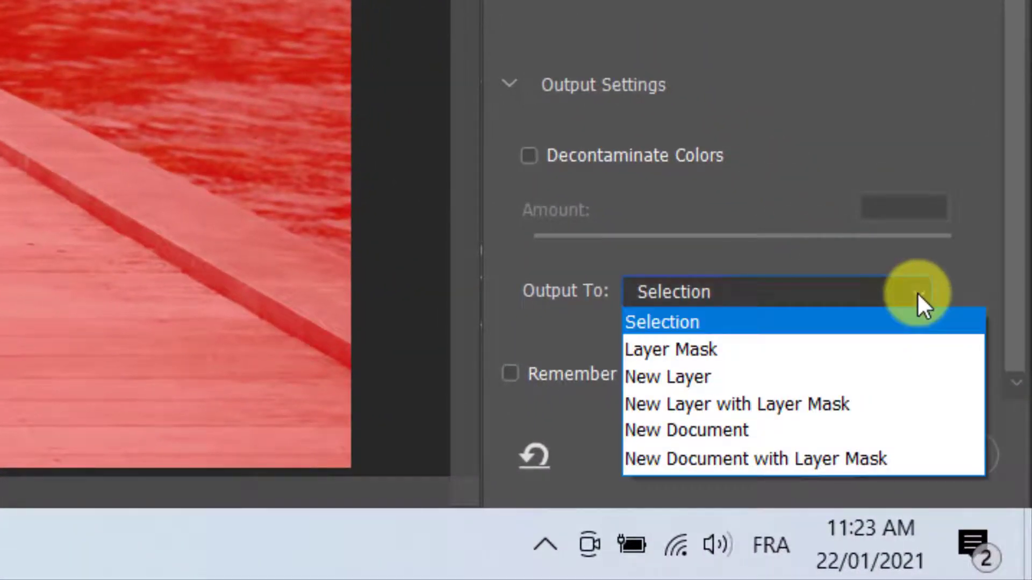
pyautogui.click(829, 404)
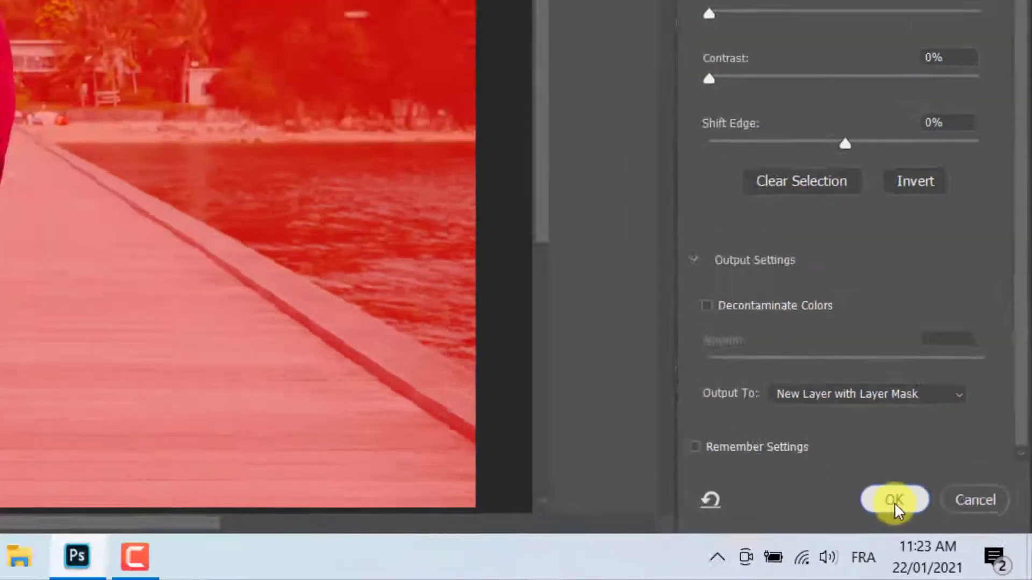
pyautogui.click(894, 500)
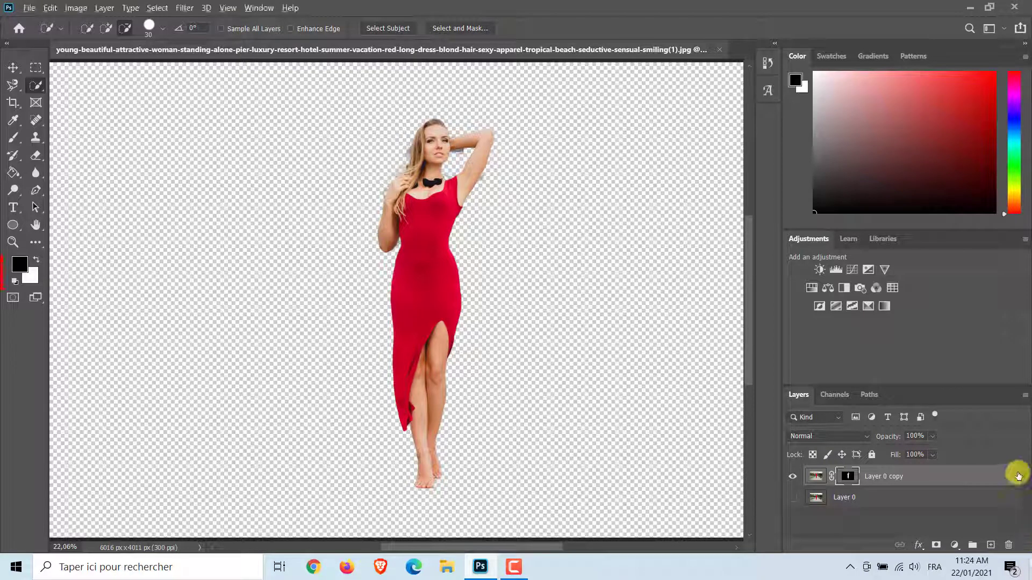
# - Display the layer mask of Layer 0 copy on its own and close in on the lower legs and feet
pyautogui.keyDown('alt'); pyautogui.click(854, 479); pyautogui.keyUp('alt')
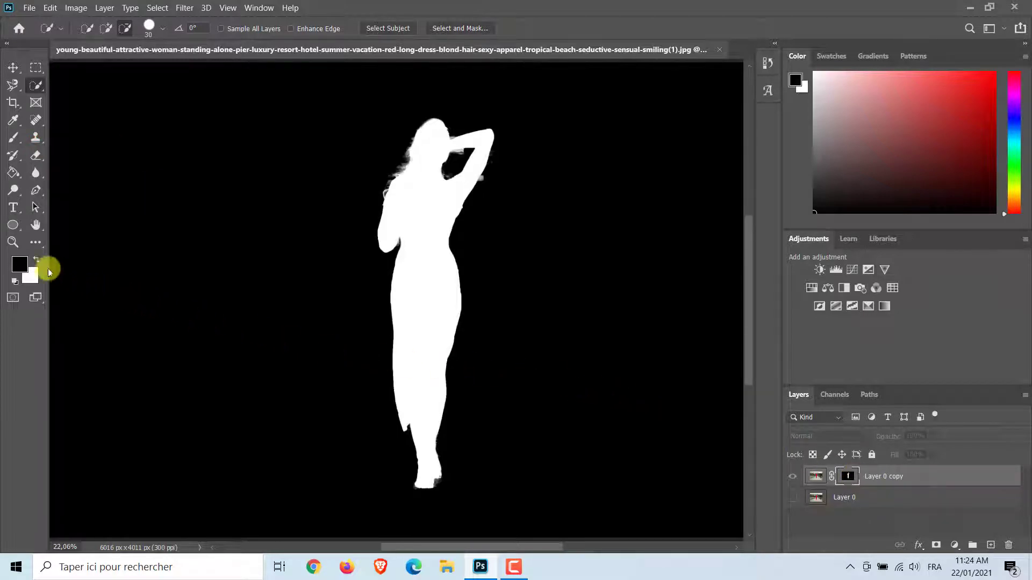
pyautogui.click(34, 260)
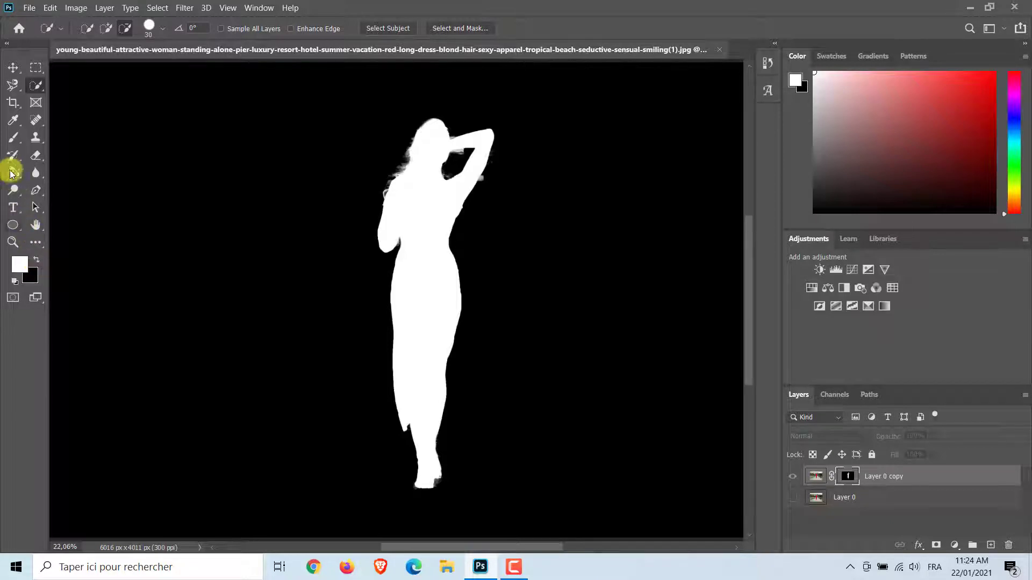
pyautogui.click(12, 139)
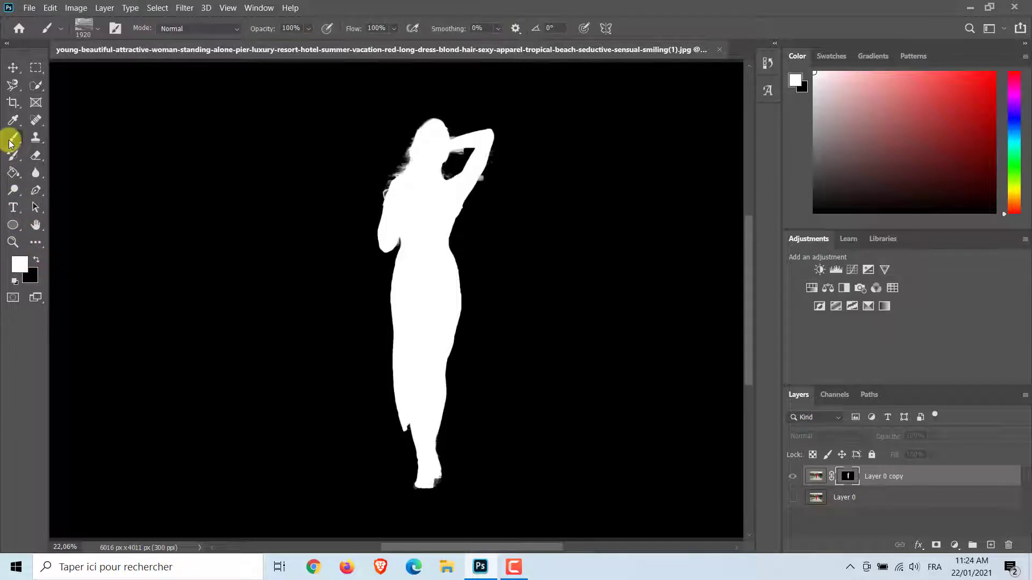
pyautogui.click(13, 243)
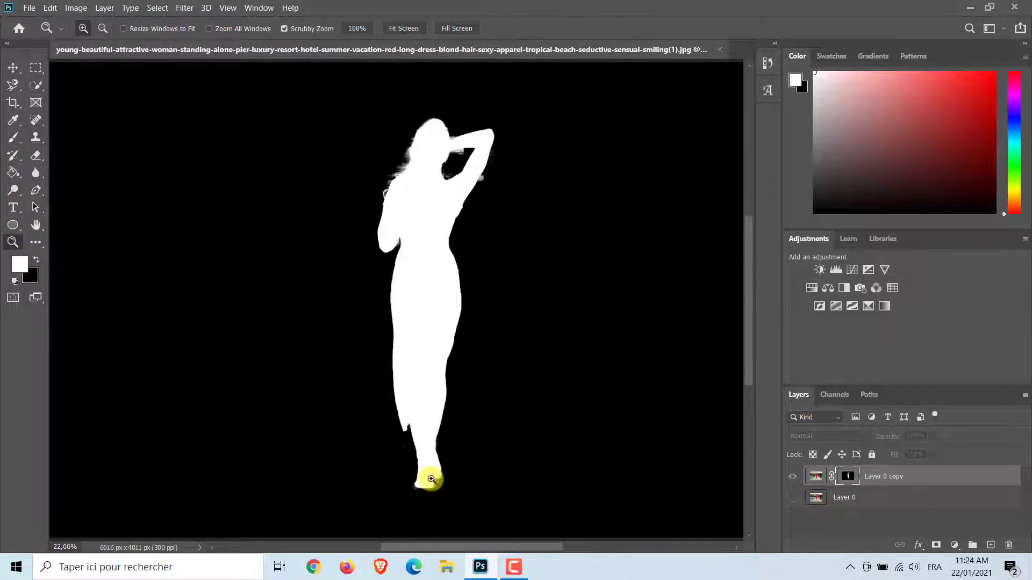
pyautogui.click(431, 479)
pyautogui.click(430, 478)
pyautogui.click(431, 479)
pyautogui.click(431, 479)
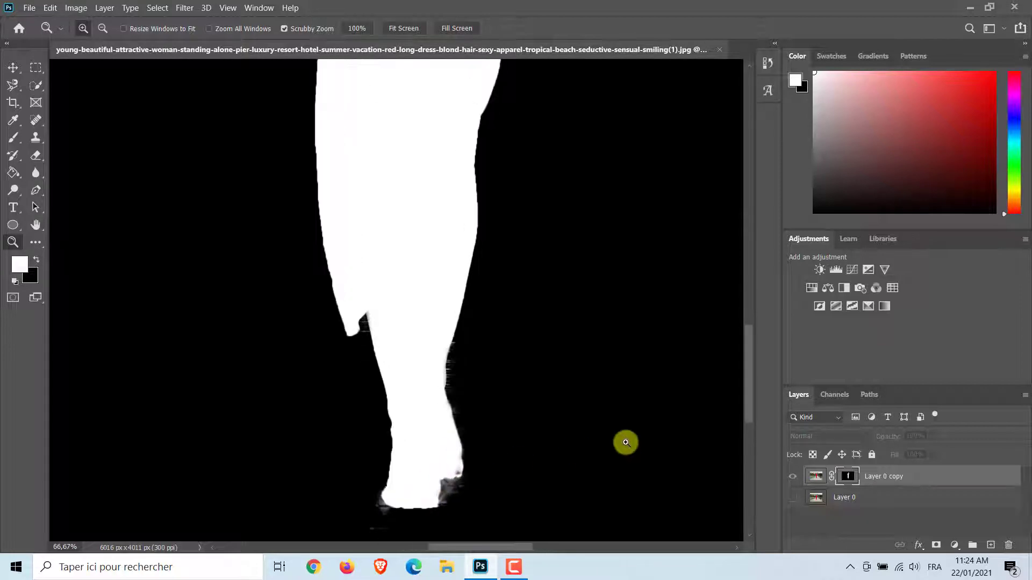
pyautogui.moveTo(751, 398)
pyautogui.mouseDown()
pyautogui.moveTo(758, 239)
pyautogui.moveTo(753, 407)
pyautogui.mouseUp()
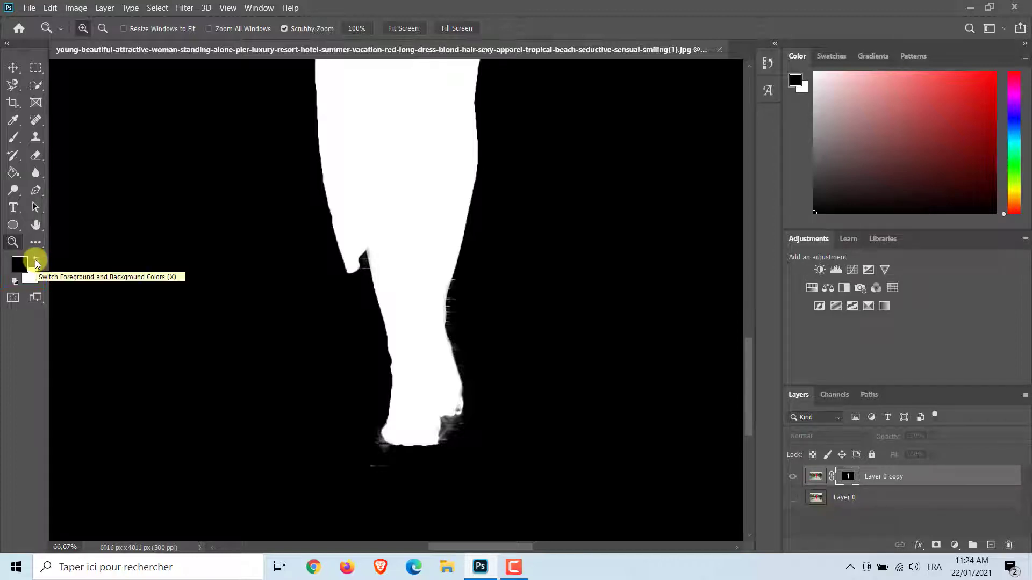
# - Paint out the gray residue around the feet in the mask with a black hard round Brush (Arrondi net) at 20 px
pyautogui.click(18, 139)
pyautogui.click(36, 139)
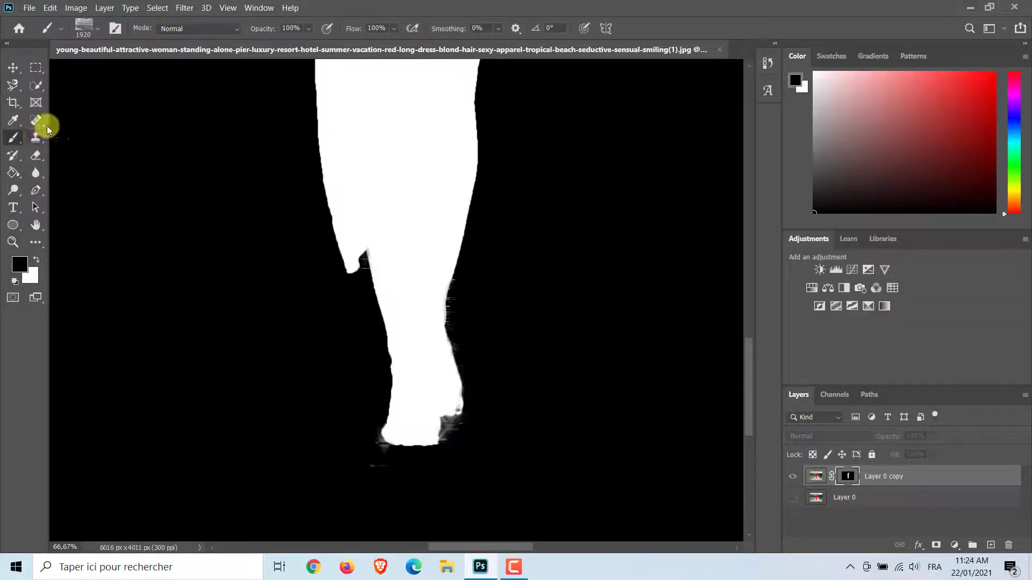
pyautogui.click(98, 33)
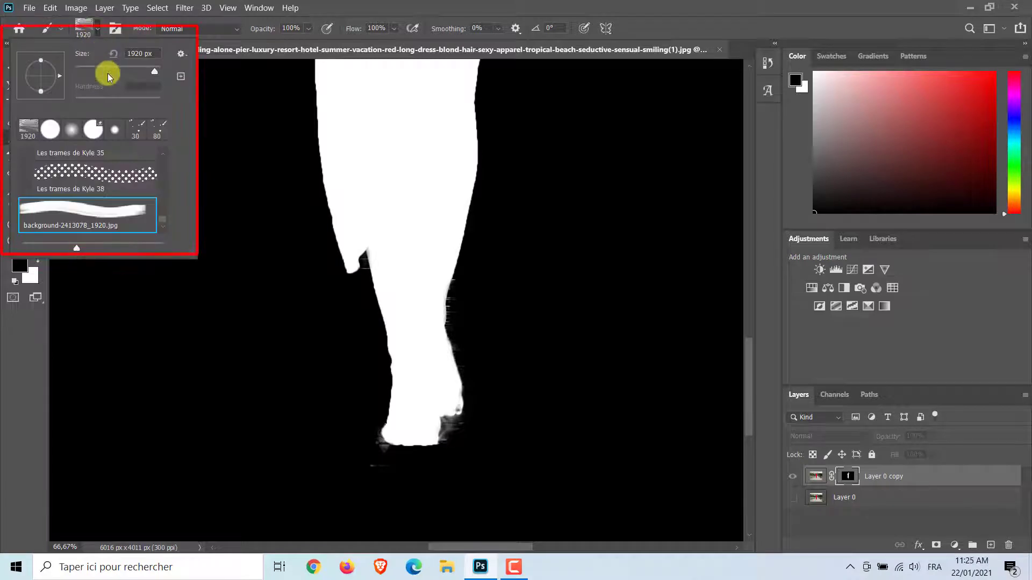
pyautogui.moveTo(108, 74); pyautogui.dragTo(83, 71)
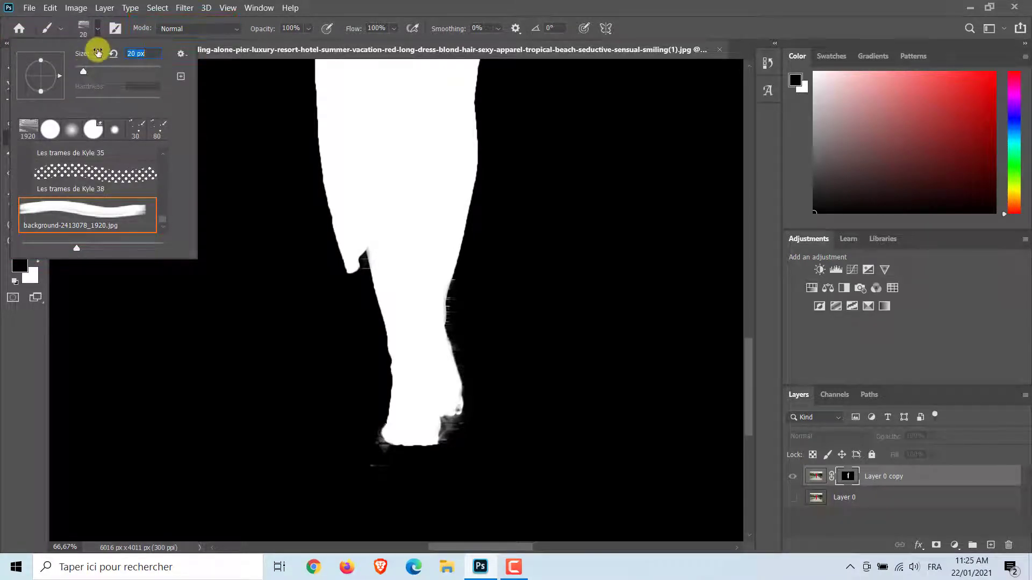
pyautogui.click(97, 28)
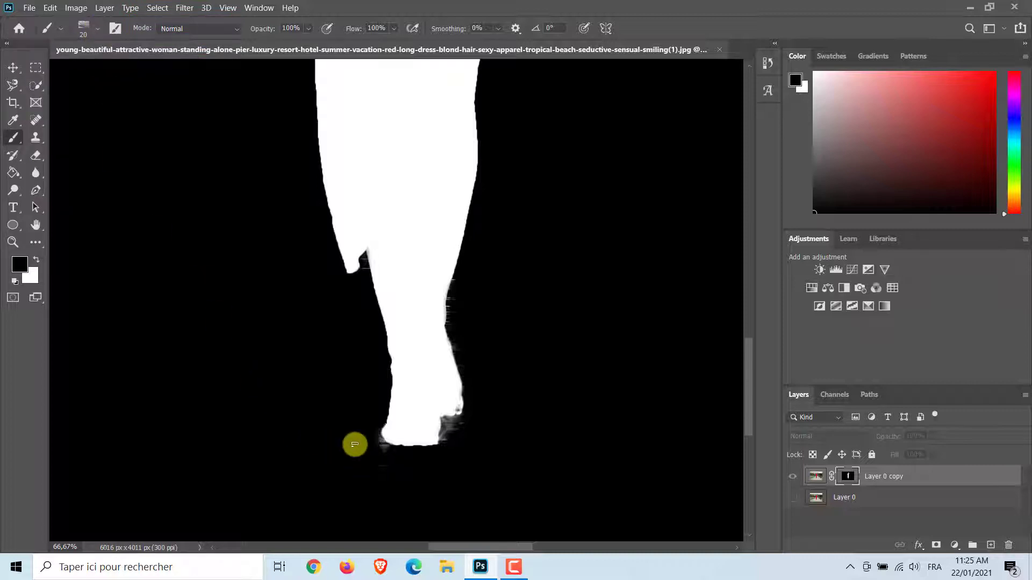
pyautogui.click(99, 30)
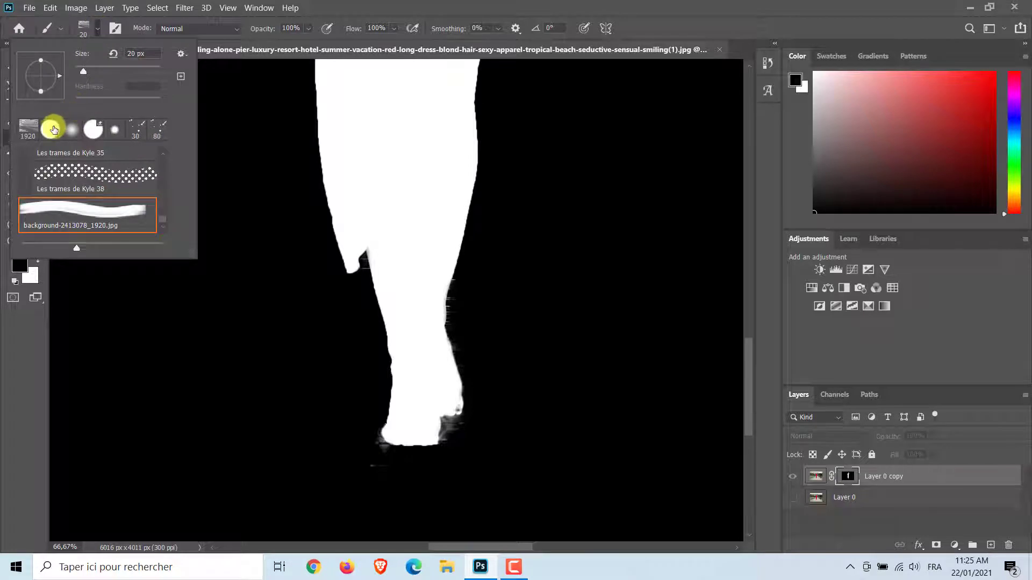
pyautogui.click(52, 129)
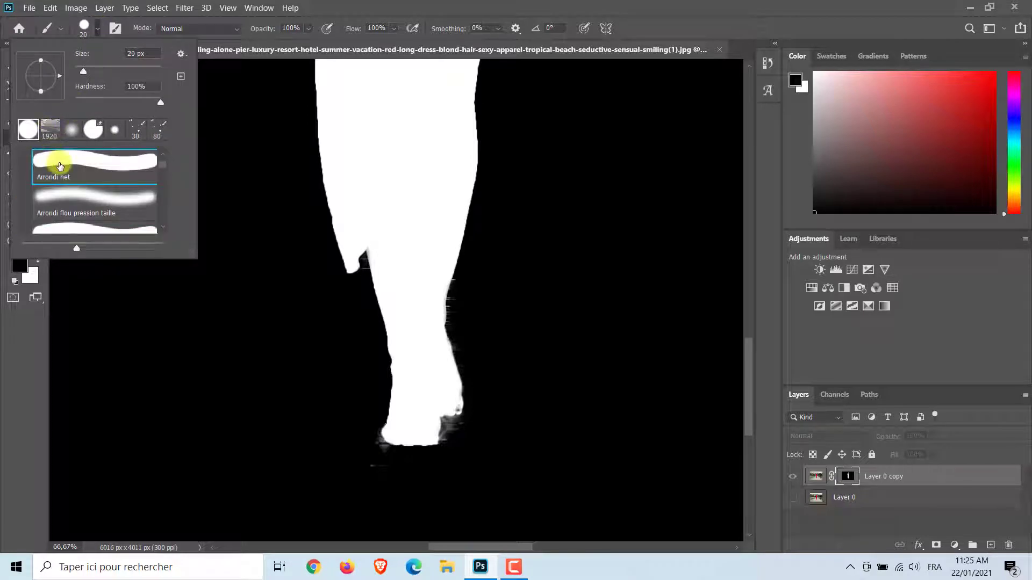
pyautogui.click(97, 31)
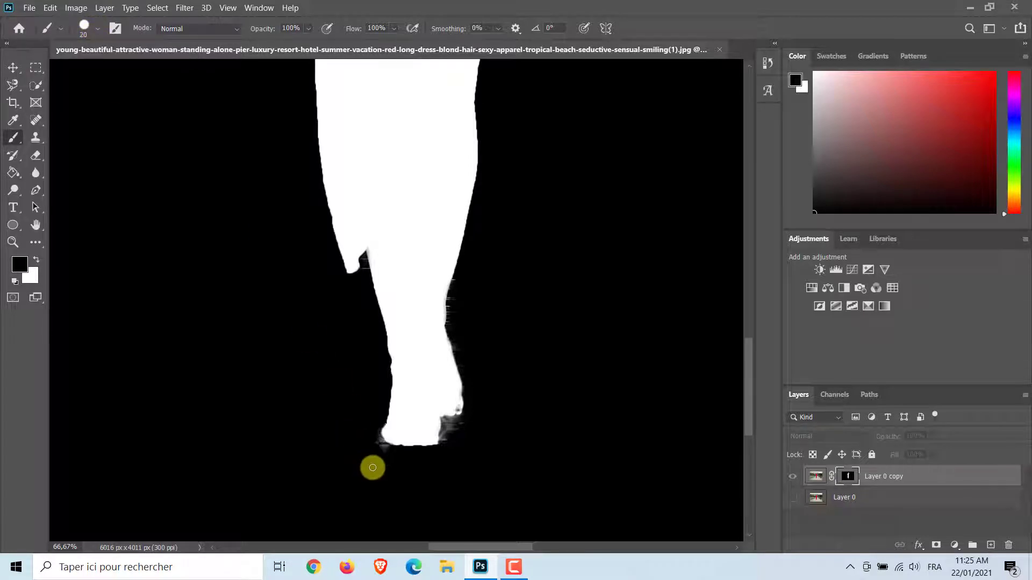
pyautogui.moveTo(449, 455); pyautogui.dragTo(447, 420)
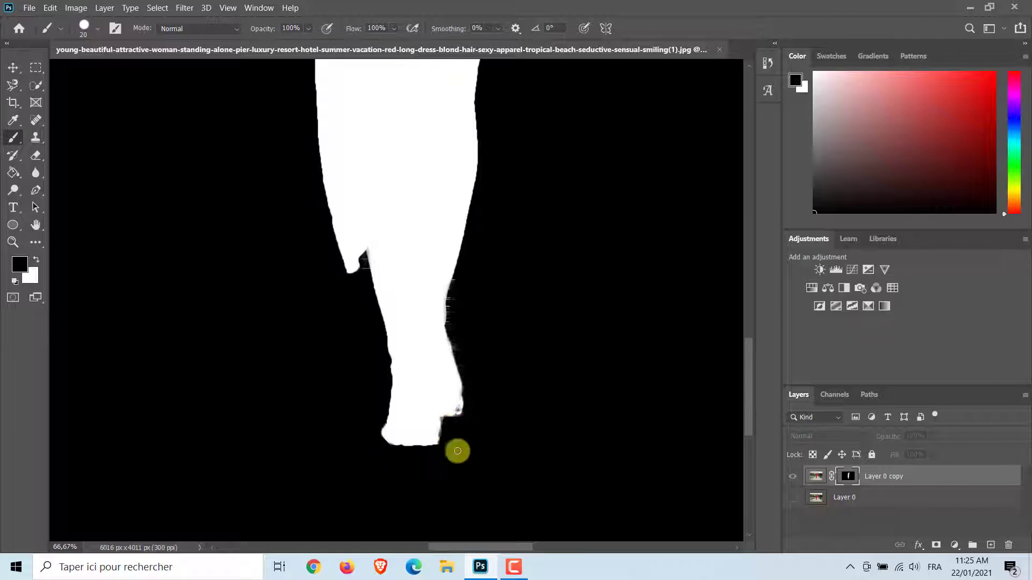
# - Paint black over the mask residue in the gap beside the lowered elbow and along the raised arm near the head
pyautogui.scroll(1, 458, 451)
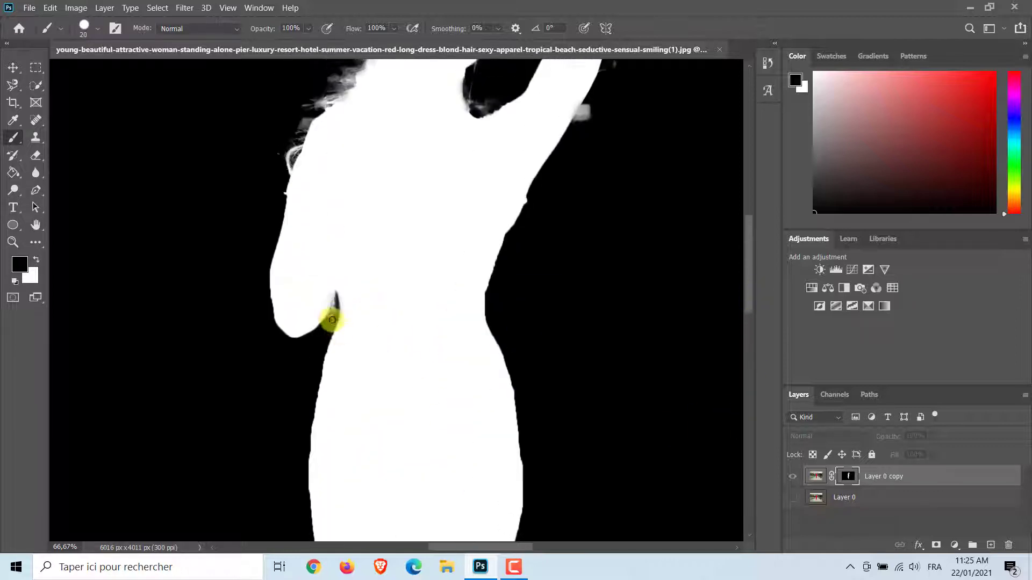
pyautogui.moveTo(329, 316); pyautogui.dragTo(334, 372)
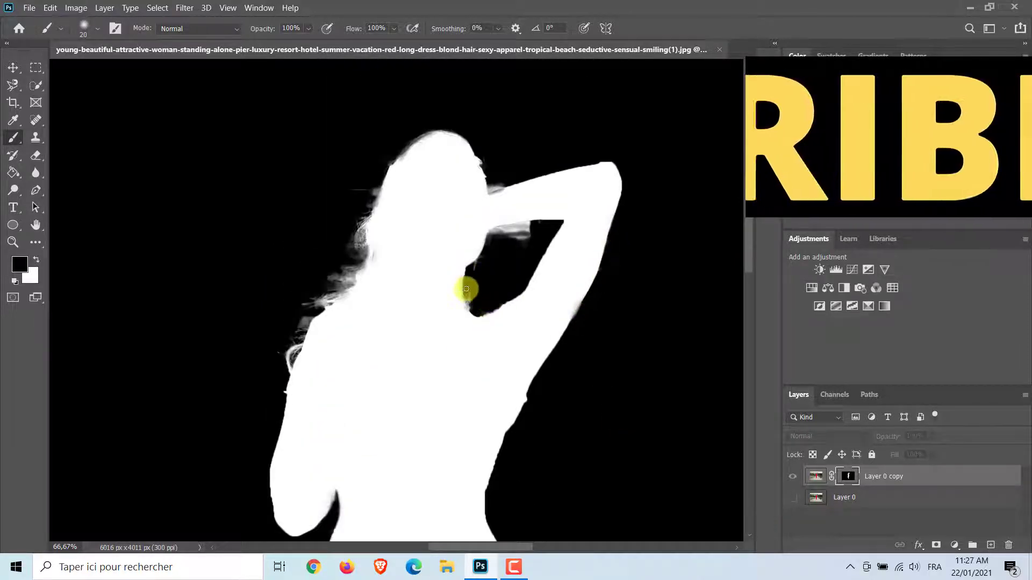
pyautogui.moveTo(539, 225)
pyautogui.mouseDown()
pyautogui.moveTo(491, 235)
pyautogui.moveTo(528, 224)
pyautogui.moveTo(517, 247)
pyautogui.moveTo(509, 230)
pyautogui.moveTo(496, 237)
pyautogui.moveTo(505, 257)
pyautogui.moveTo(504, 234)
pyautogui.mouseUp()
pyautogui.moveTo(498, 188); pyautogui.dragTo(490, 191)
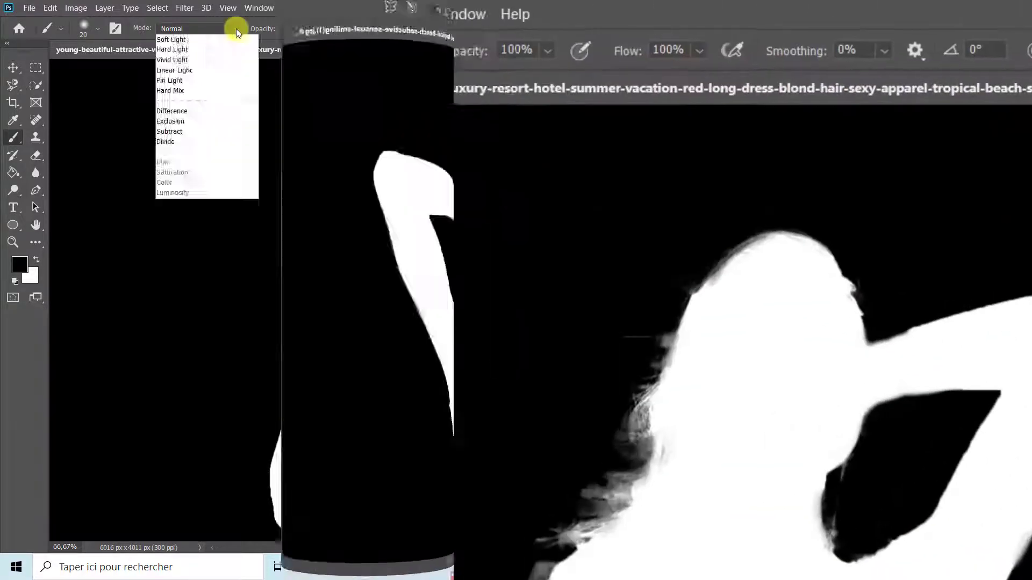
# - Darken the stray gray fringe along the hair in the mask with a soft Brush in Soft Light mode at 56 px
pyautogui.click(235, 29)
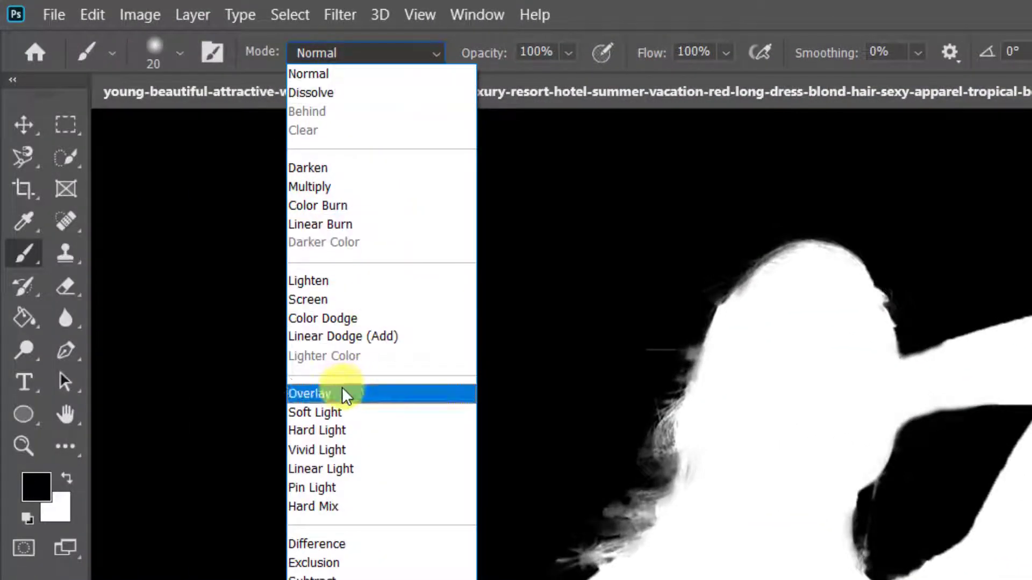
pyautogui.click(344, 412)
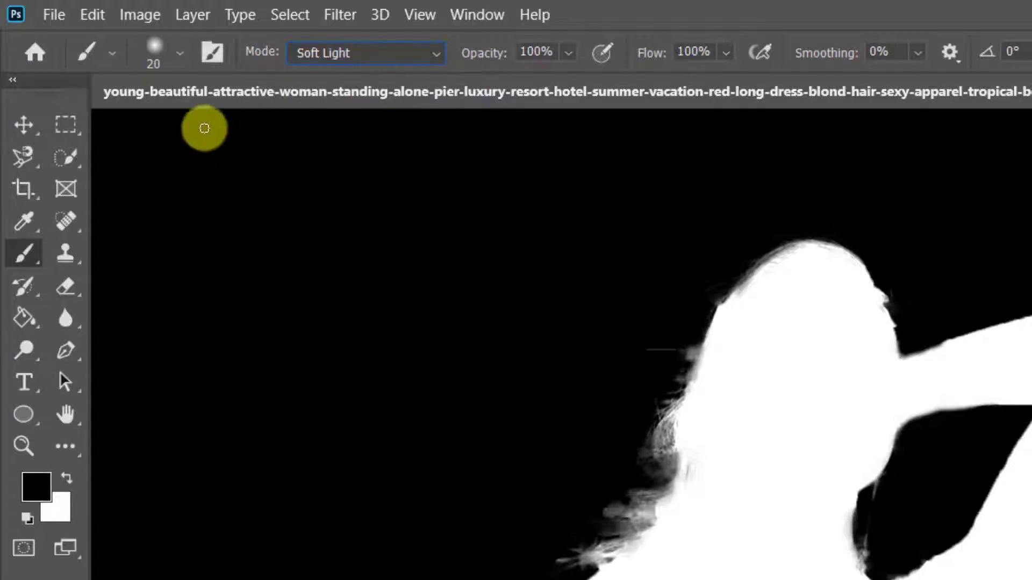
pyautogui.click(180, 53)
pyautogui.moveTo(155, 129); pyautogui.dragTo(169, 128)
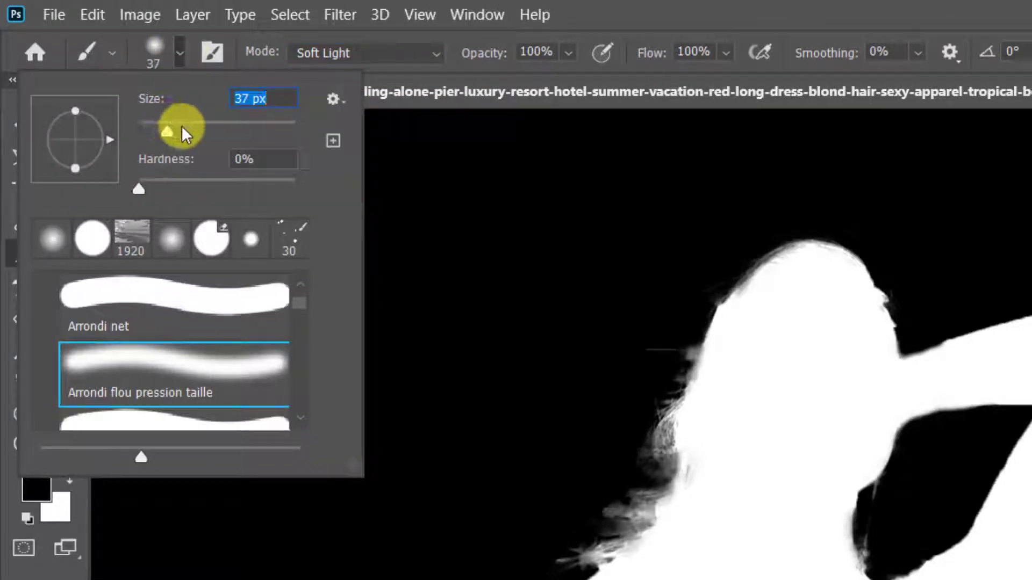
pyautogui.click(182, 129)
pyautogui.click(179, 57)
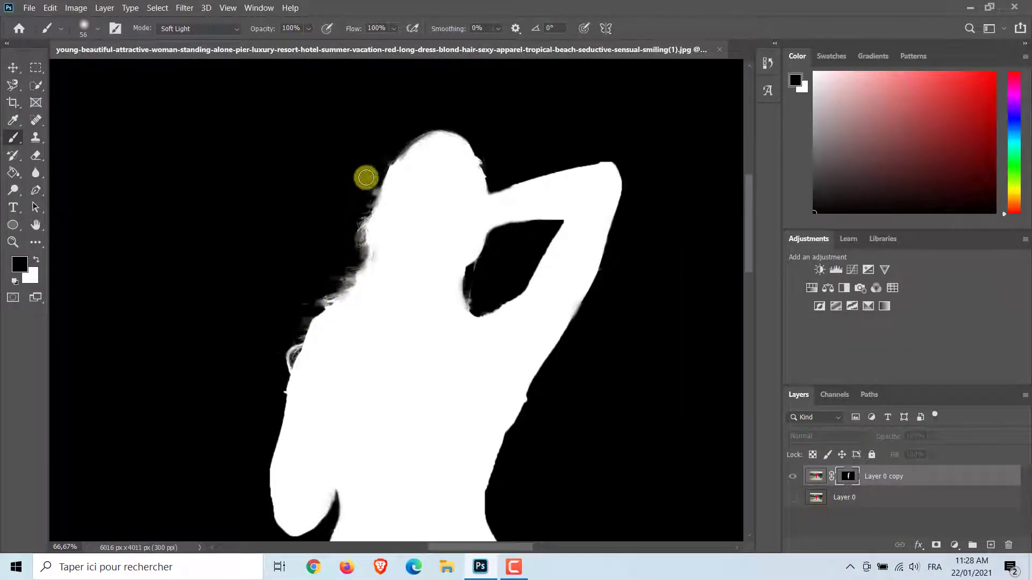
pyautogui.moveTo(366, 178)
pyautogui.mouseDown()
pyautogui.moveTo(349, 255)
pyautogui.moveTo(303, 309)
pyautogui.moveTo(275, 366)
pyautogui.mouseUp()
pyautogui.moveTo(383, 159)
pyautogui.mouseDown()
pyautogui.moveTo(351, 257)
pyautogui.moveTo(319, 299)
pyautogui.moveTo(350, 269)
pyautogui.moveTo(297, 320)
pyautogui.moveTo(269, 395)
pyautogui.mouseUp()
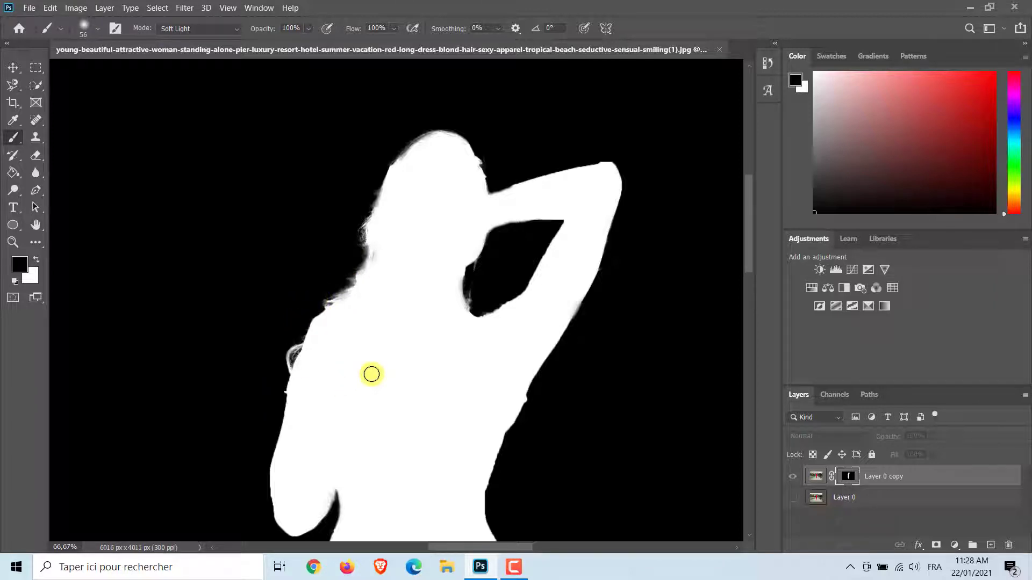
# - Fit the image in view, leave the mask-only display of Layer 0 copy and make Layer 0 visible
pyautogui.click(18, 244)
pyautogui.click(404, 28)
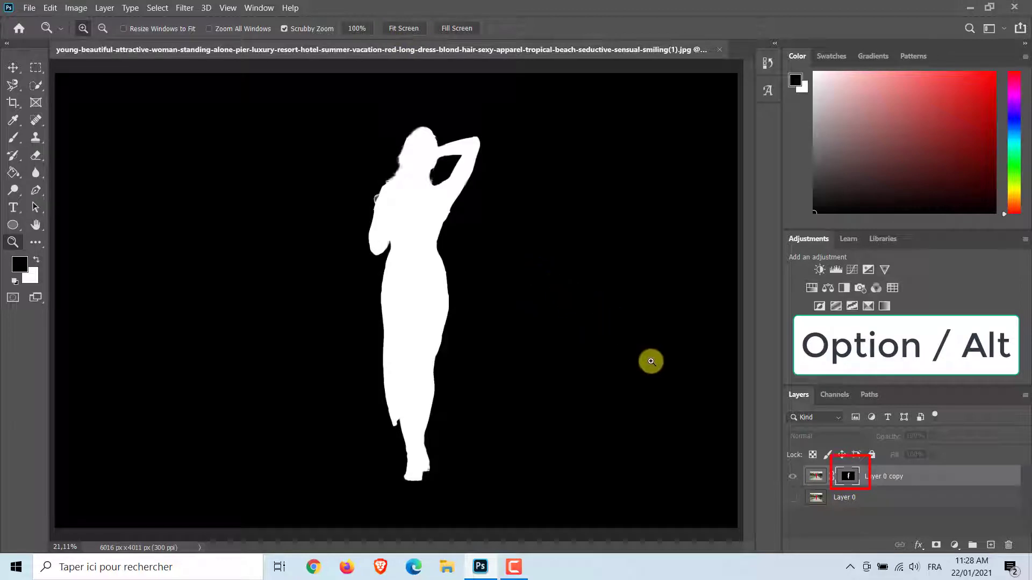
pyautogui.keyDown('alt'); pyautogui.click(848, 477); pyautogui.keyUp('alt')
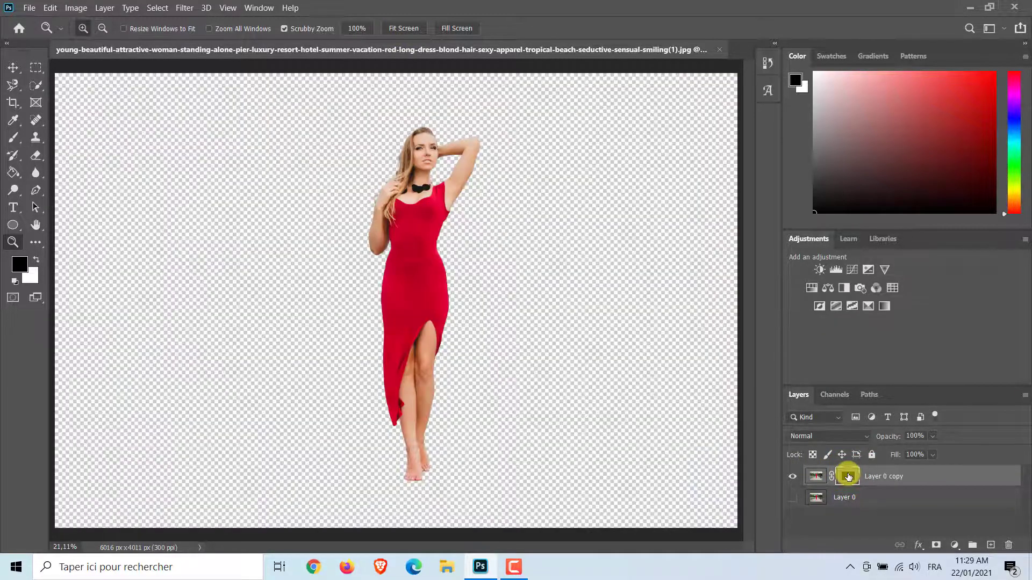
pyautogui.click(793, 498)
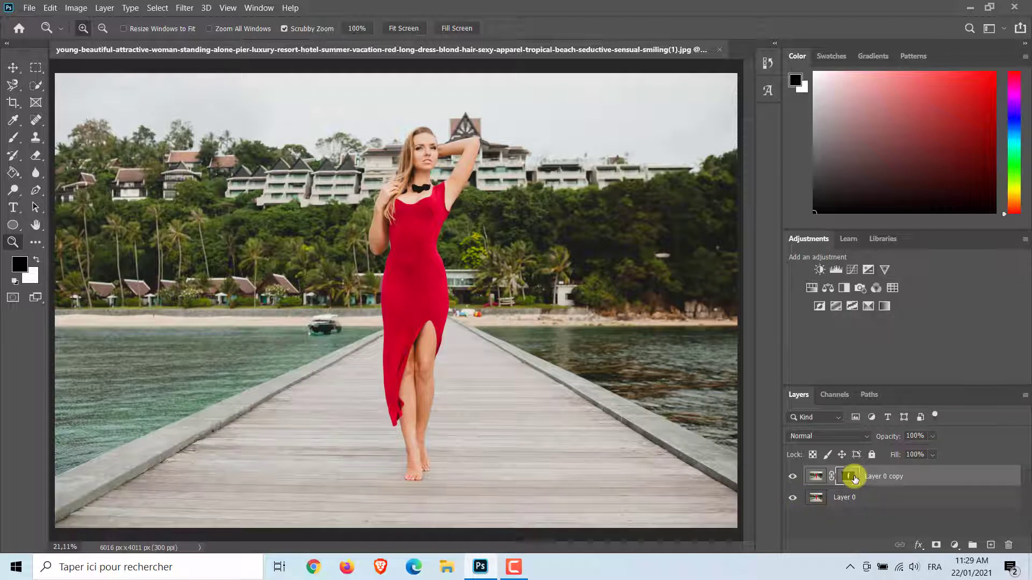
# - Load the mask of Layer 0 copy as a selection, make Layer 0 active and expand the selection by 5 pixels
pyautogui.keyDown('ctrl'); pyautogui.click(854, 478); pyautogui.keyUp('ctrl')
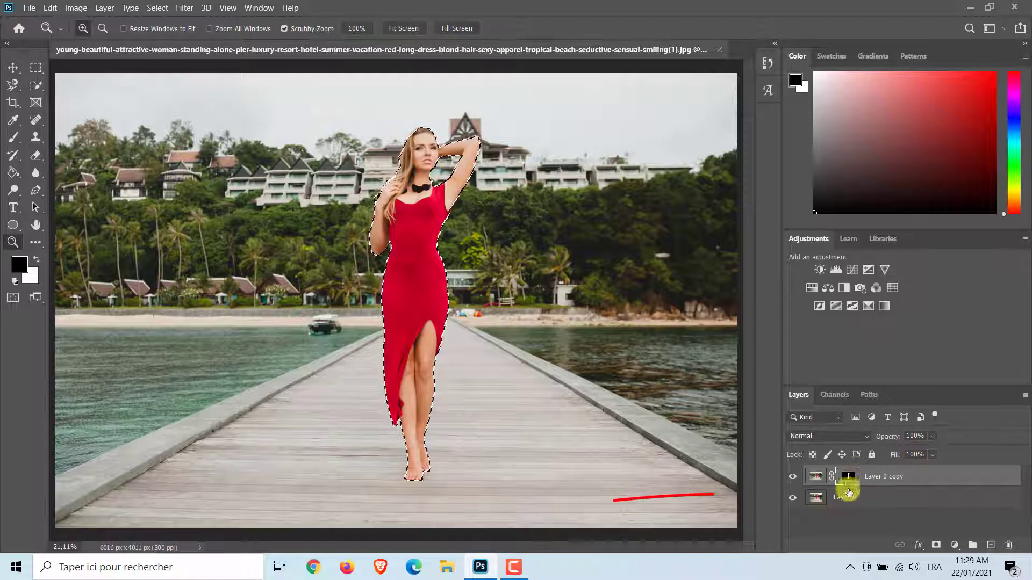
pyautogui.click(817, 498)
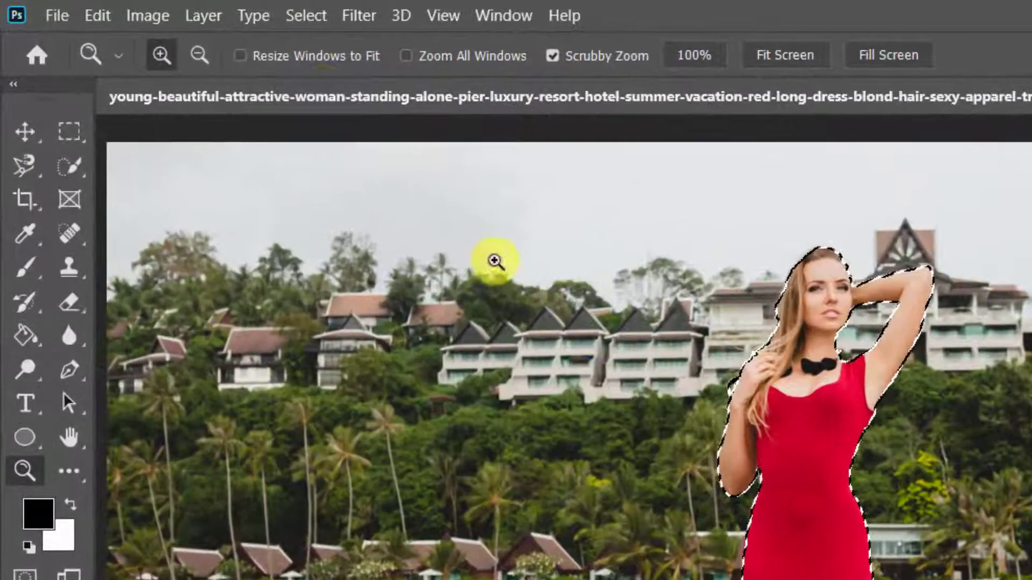
pyautogui.click(157, 8)
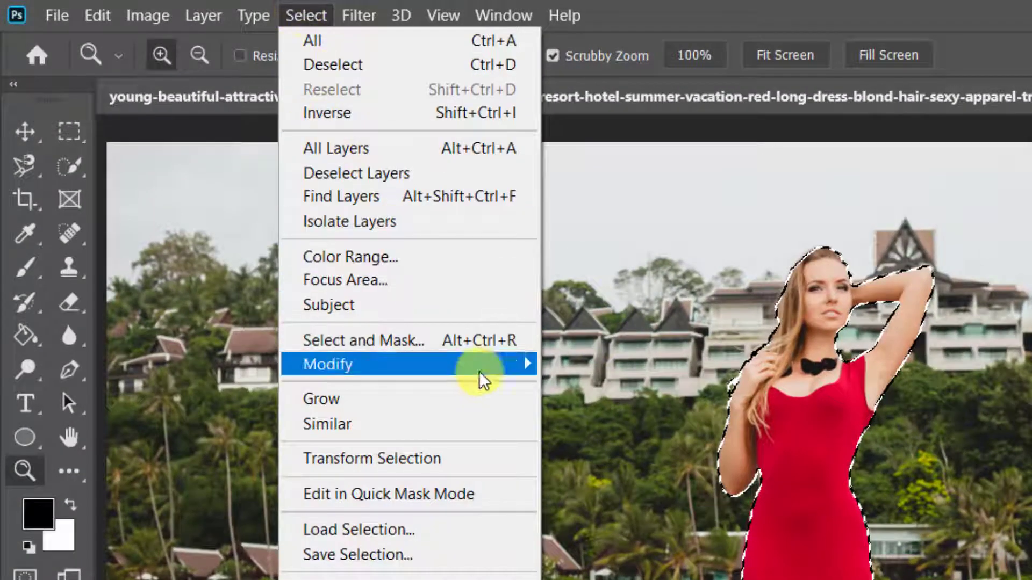
pyautogui.moveTo(506, 365)
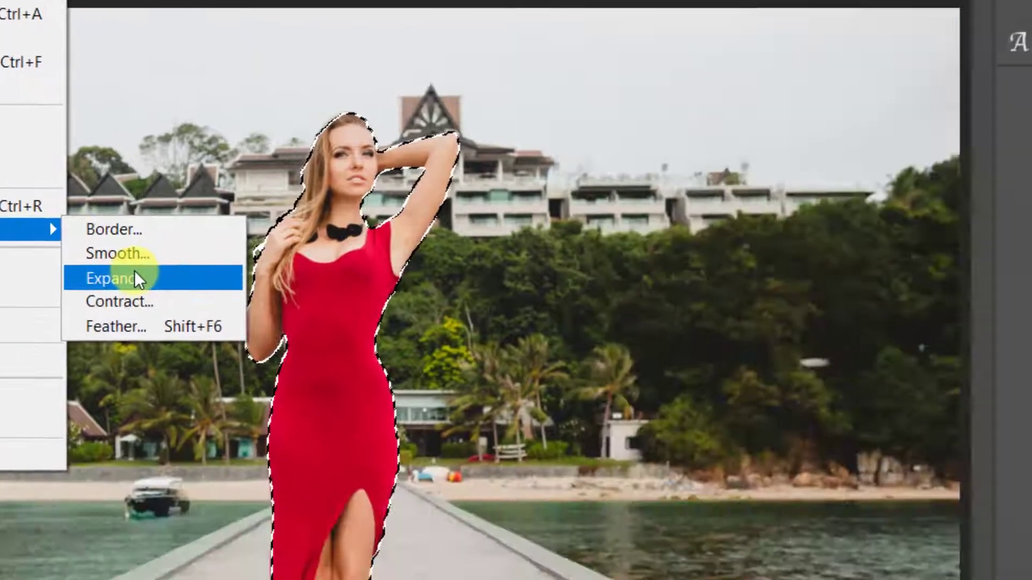
pyautogui.click(590, 412)
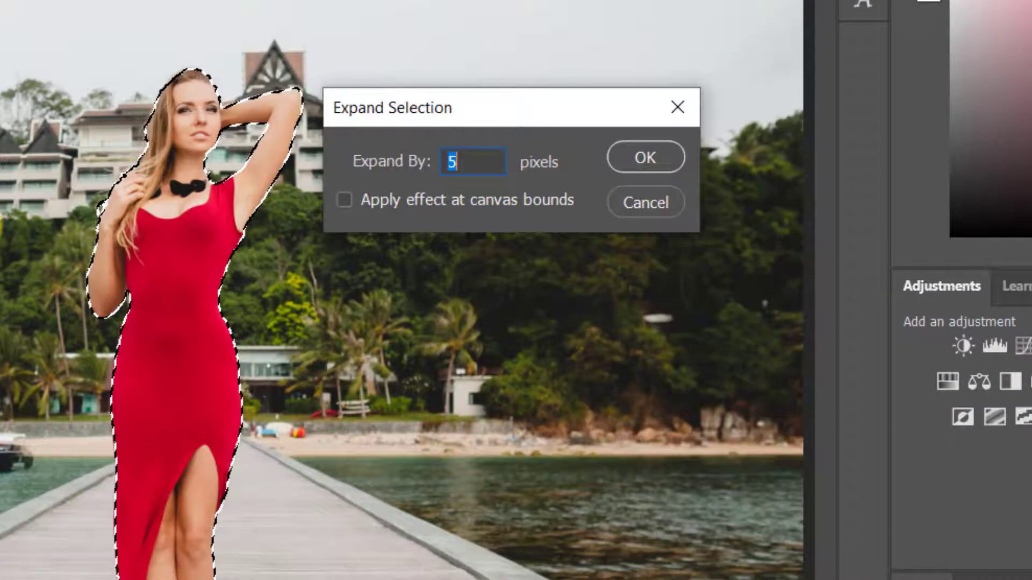
pyautogui.click(630, 159)
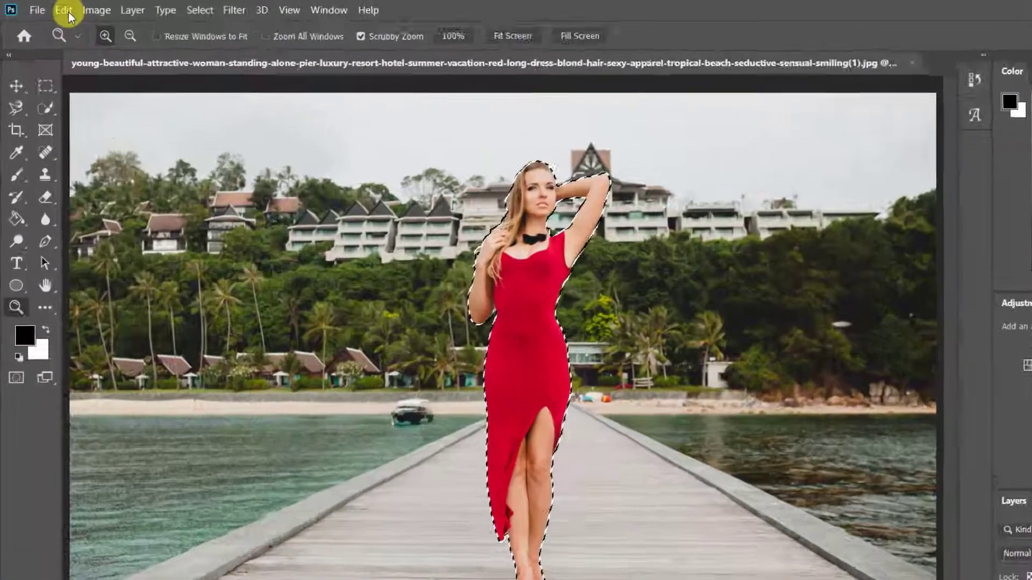
# - Fill the expanded selection on Layer 0 using Content-Aware contents, Normal mode and 100% opacity
pyautogui.click(50, 7)
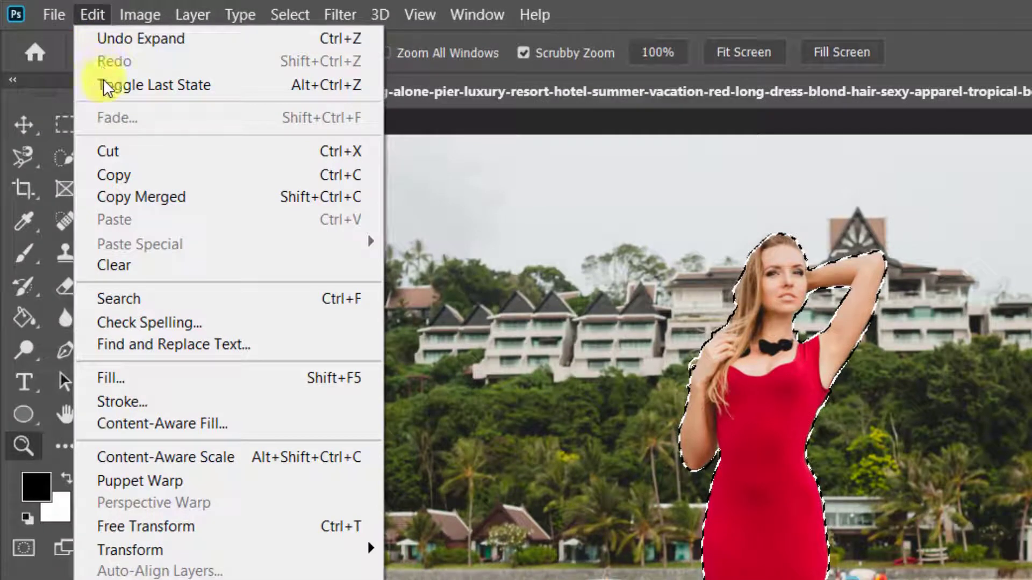
pyautogui.click(166, 378)
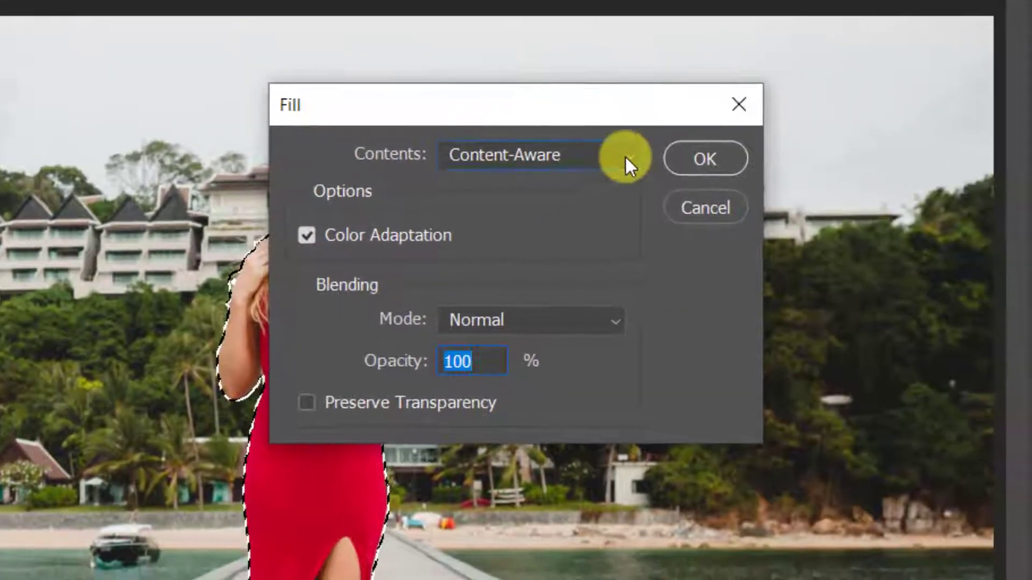
pyautogui.click(994, 250)
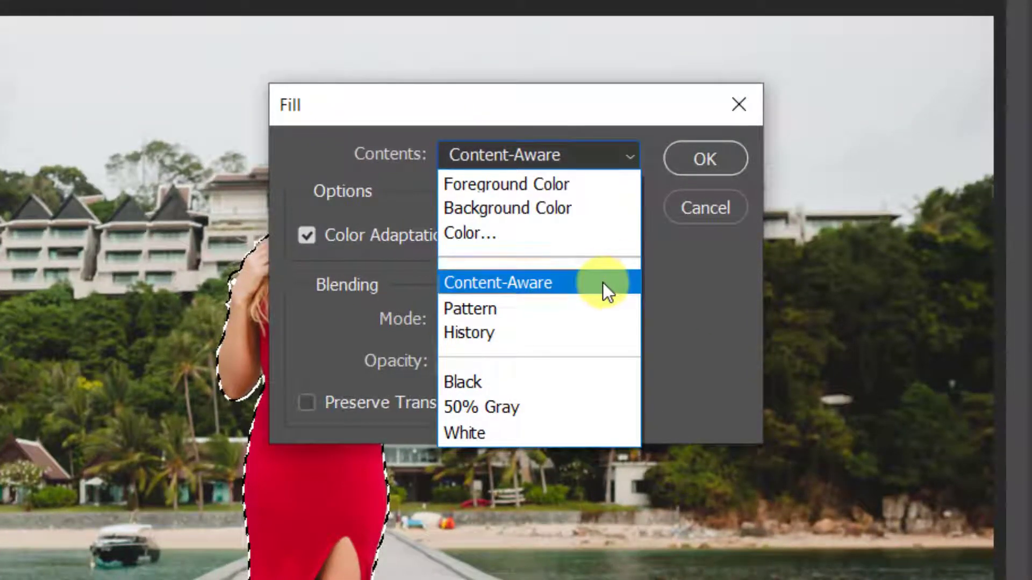
pyautogui.click(601, 282)
pyautogui.click(675, 160)
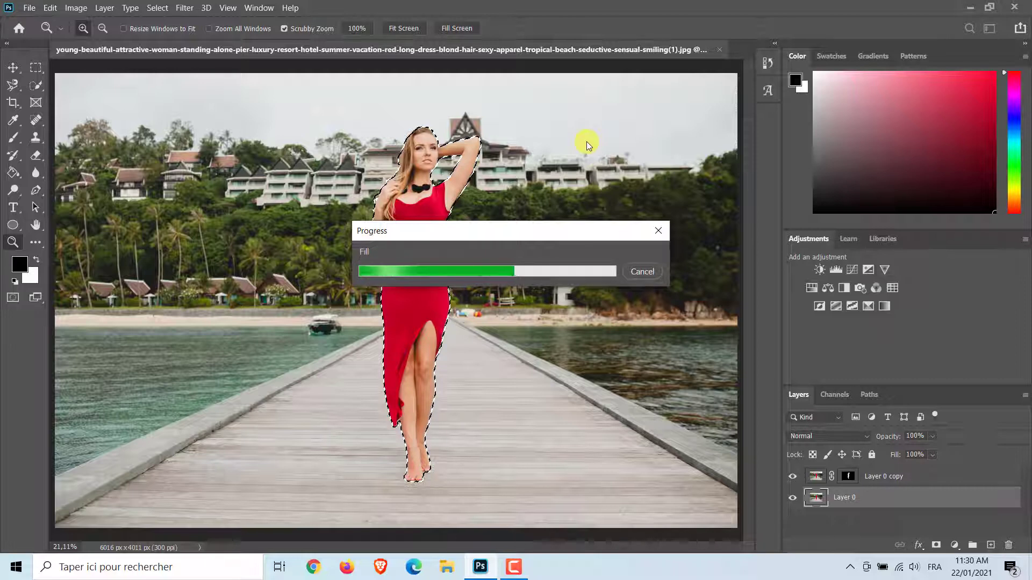
pyautogui.hotkey('ctrl', 'd')
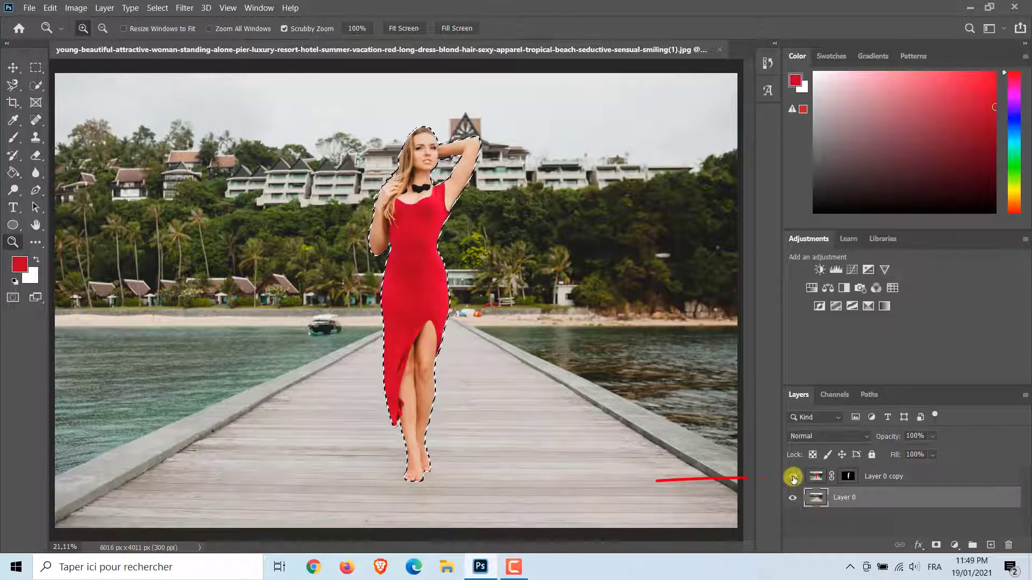
# - Hide Layer 0 copy to check the filled background, show it again and clear the selection
pyautogui.click(793, 477)
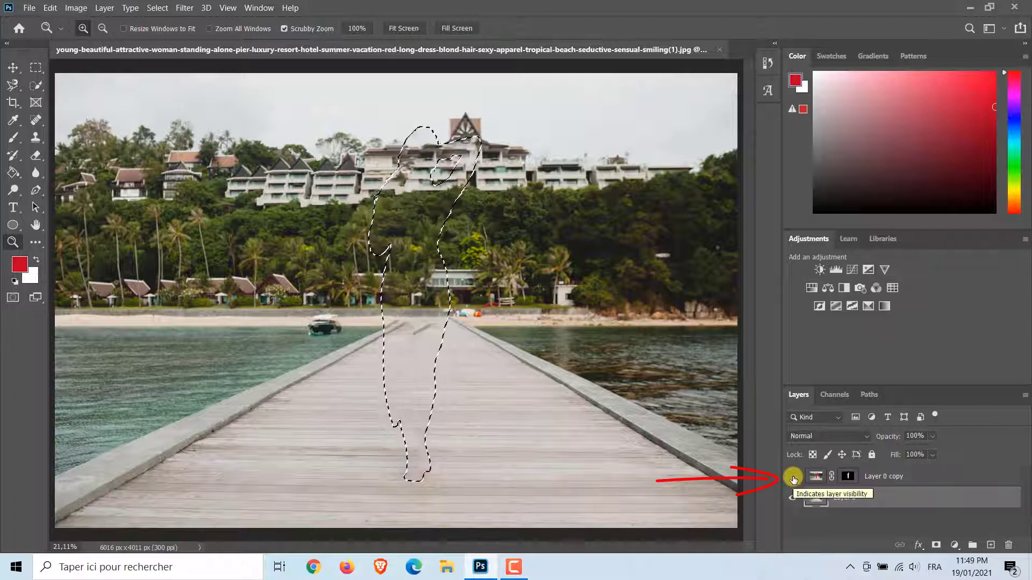
pyautogui.click(793, 478)
pyautogui.hotkey('ctrl', 'd')
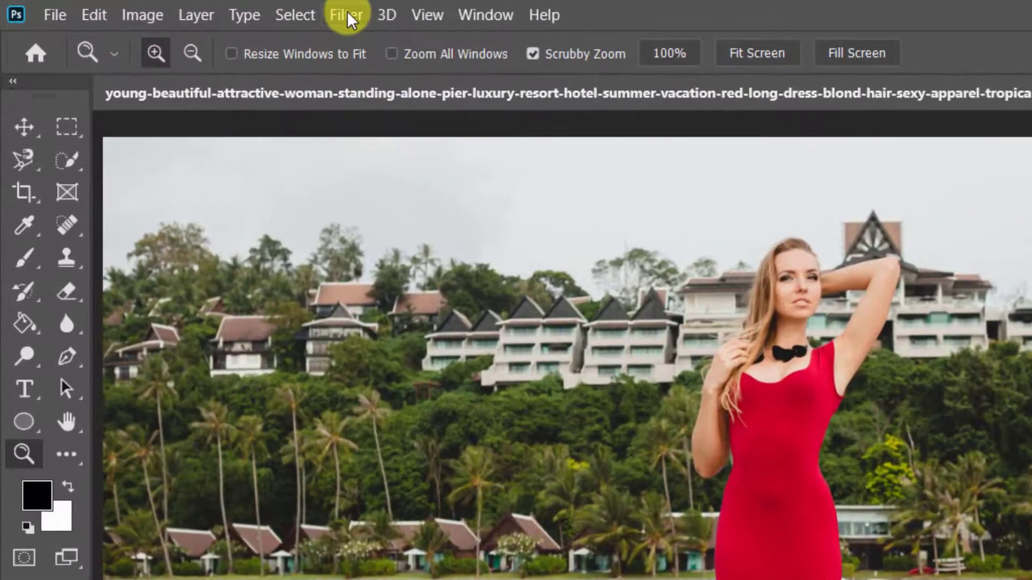
# - Start a Tilt-Shift blur on Layer 0 and lower its focus band onto the pier, with the upper fade line near the shoreline
pyautogui.click(185, 7)
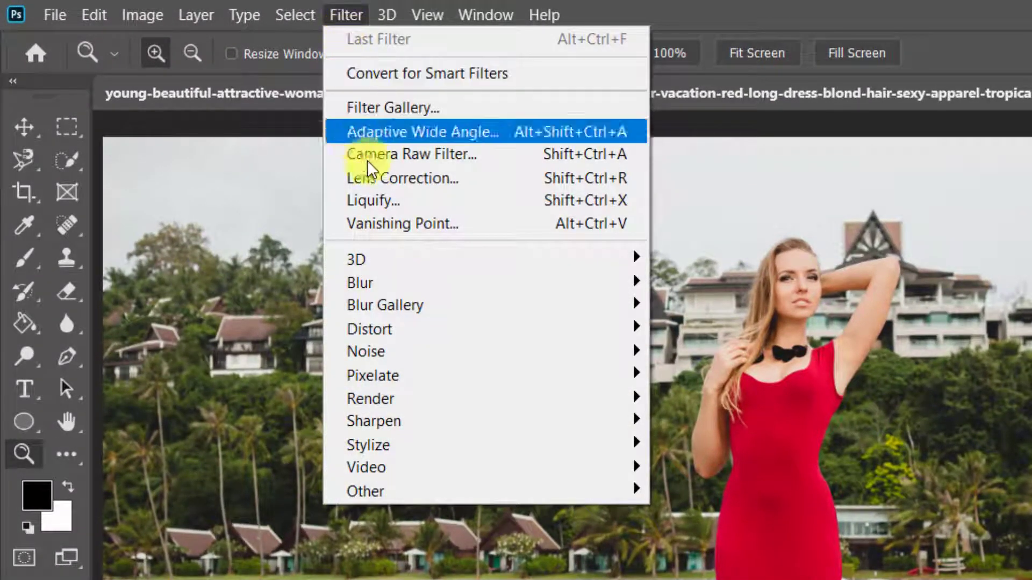
pyautogui.moveTo(515, 304)
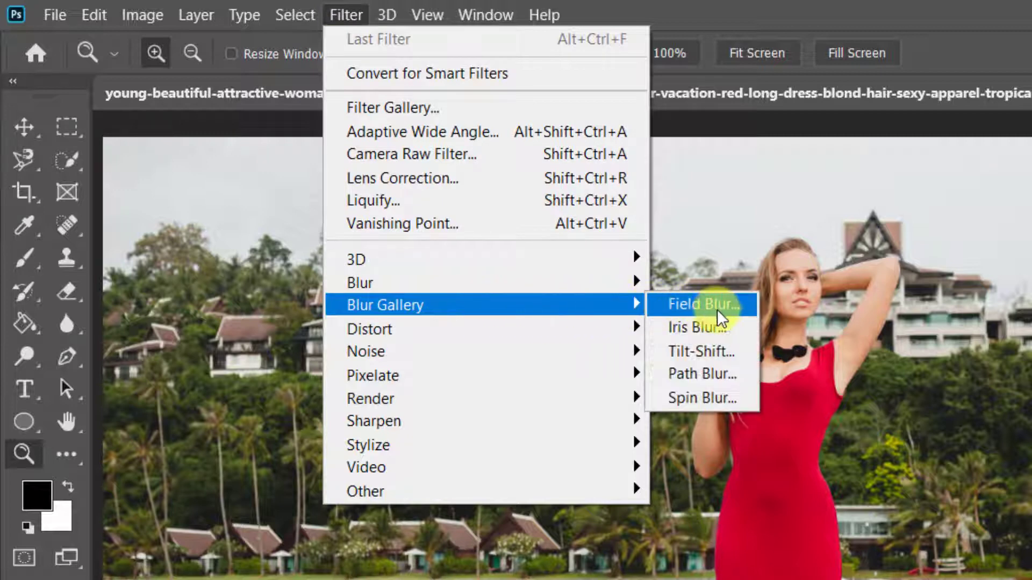
pyautogui.click(723, 352)
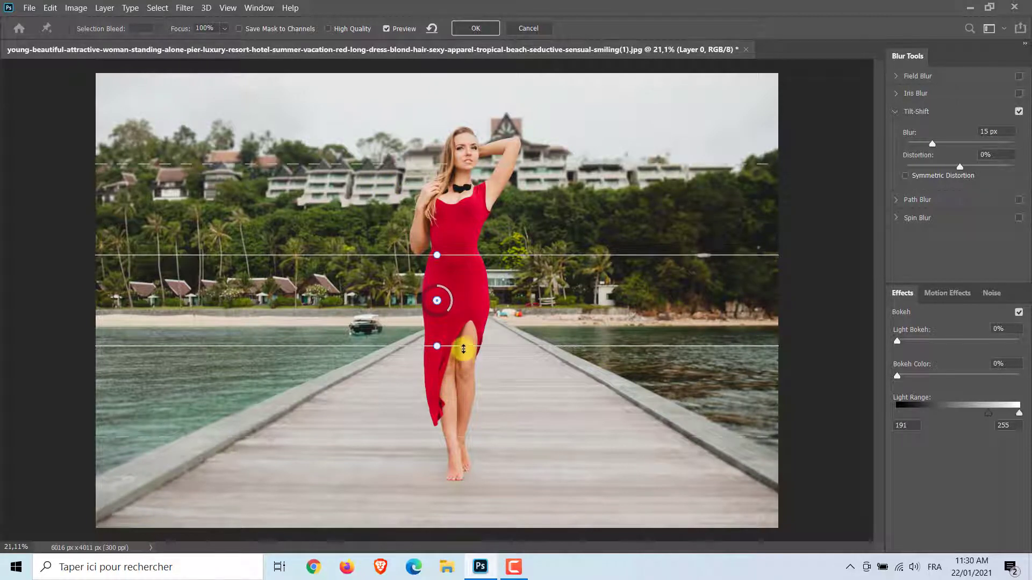
pyautogui.moveTo(463, 347); pyautogui.dragTo(461, 418)
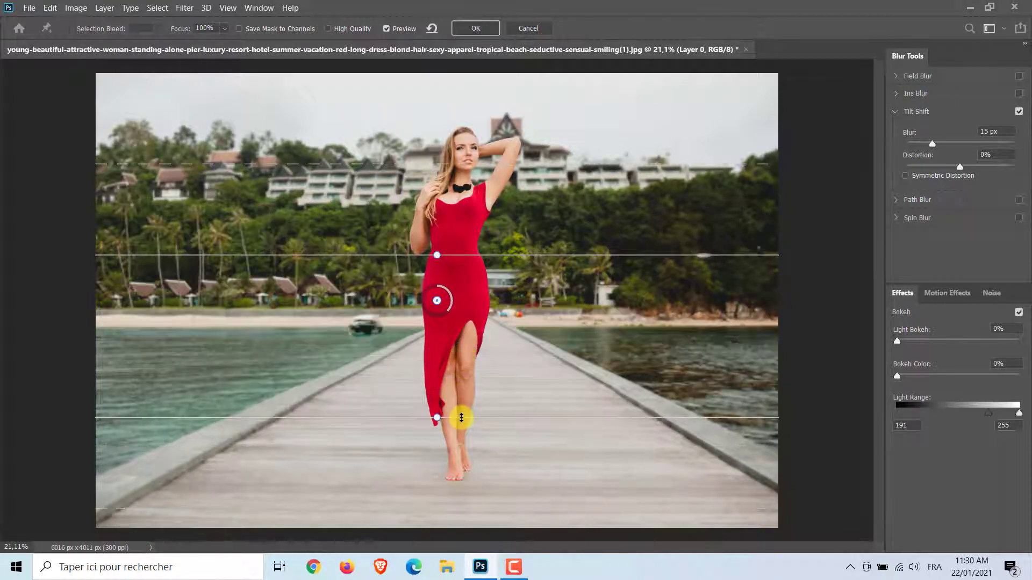
pyautogui.moveTo(438, 307); pyautogui.dragTo(439, 387)
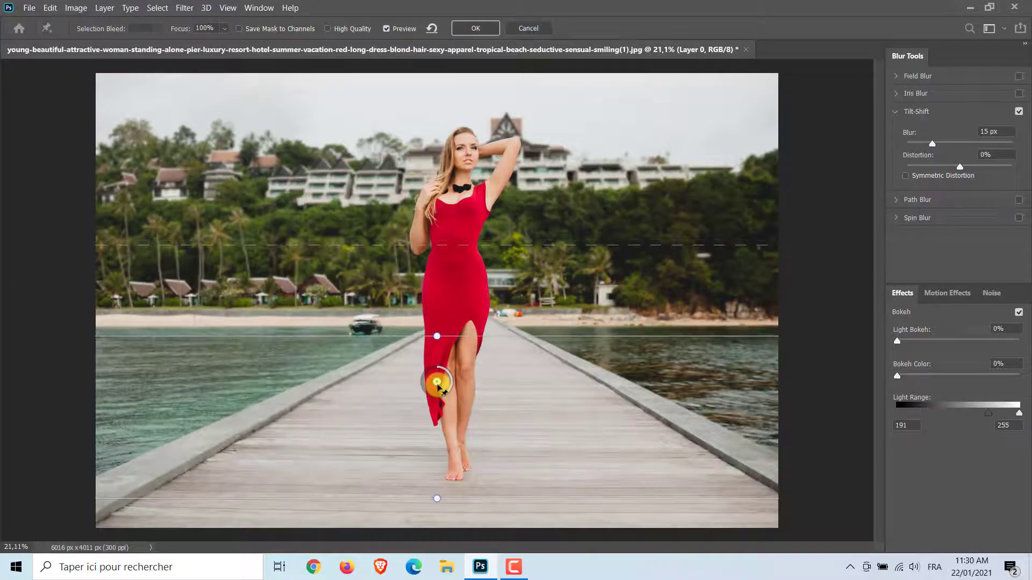
pyautogui.moveTo(440, 245); pyautogui.dragTo(440, 293)
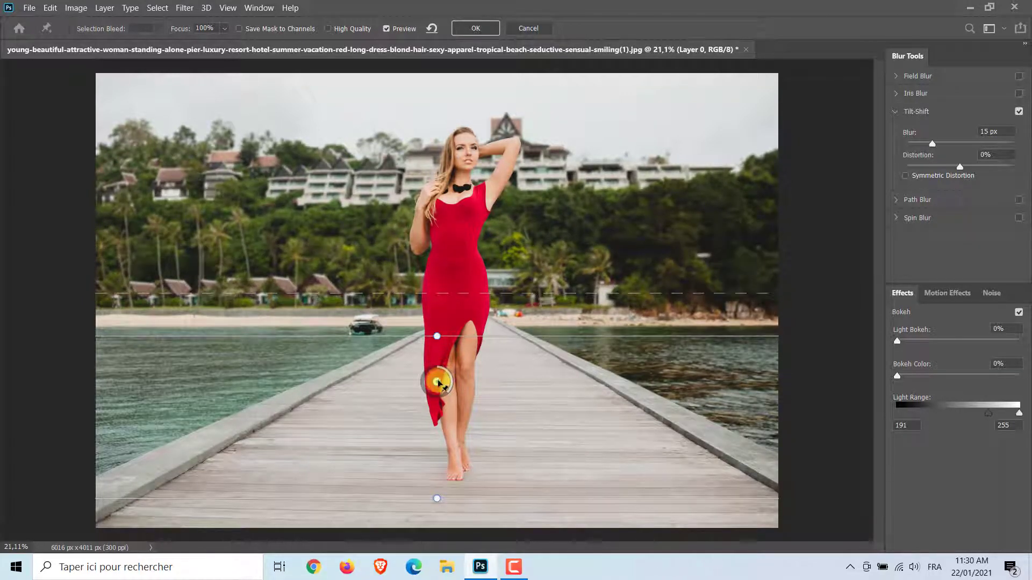
pyautogui.moveTo(437, 382); pyautogui.dragTo(438, 398)
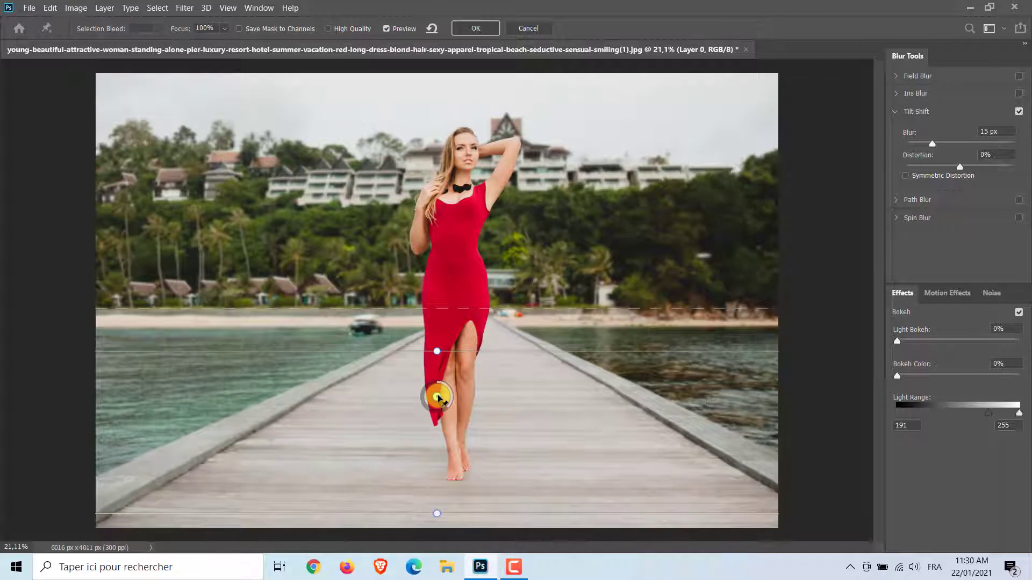
pyautogui.moveTo(444, 309); pyautogui.dragTo(445, 309)
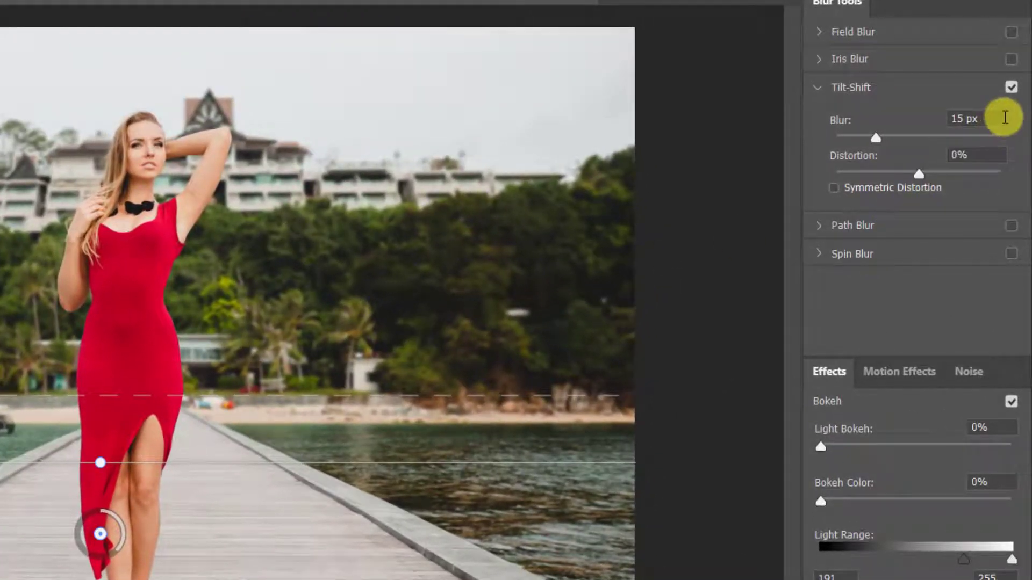
# - Set the Tilt-Shift blur to 50 px and apply it to Layer 0
pyautogui.moveTo(990, 117); pyautogui.dragTo(946, 121)
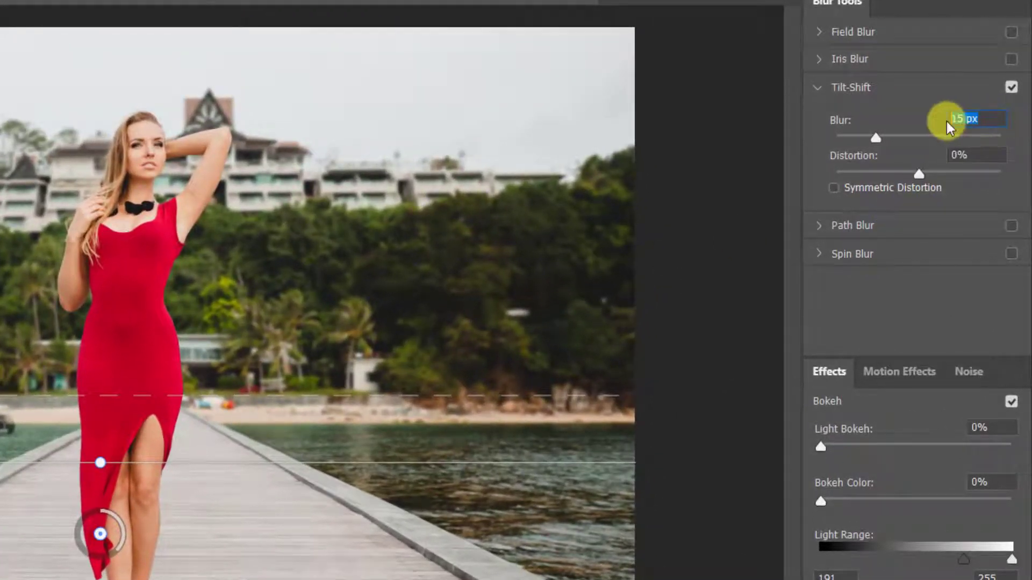
pyautogui.write('50')
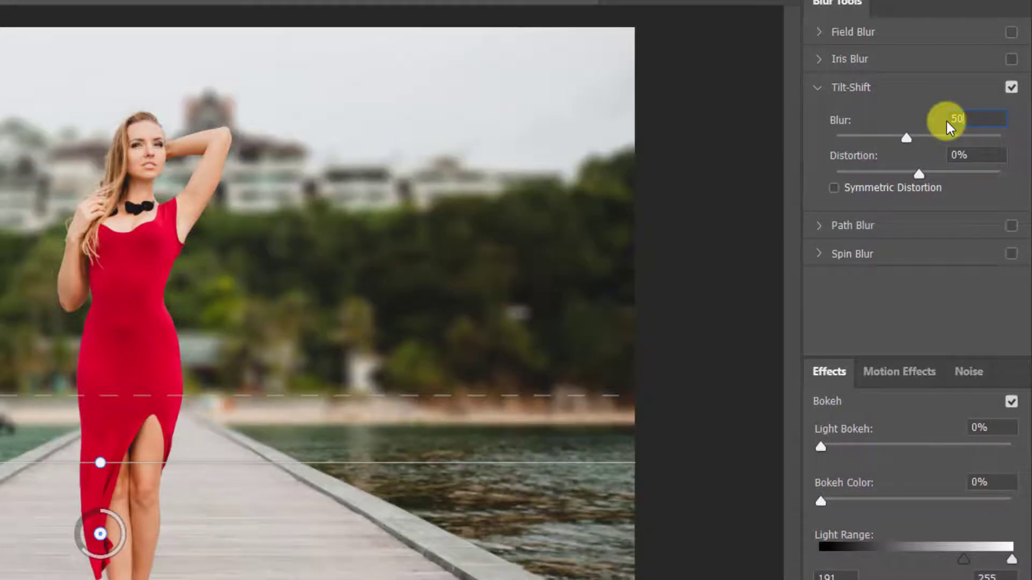
pyautogui.press('Return')
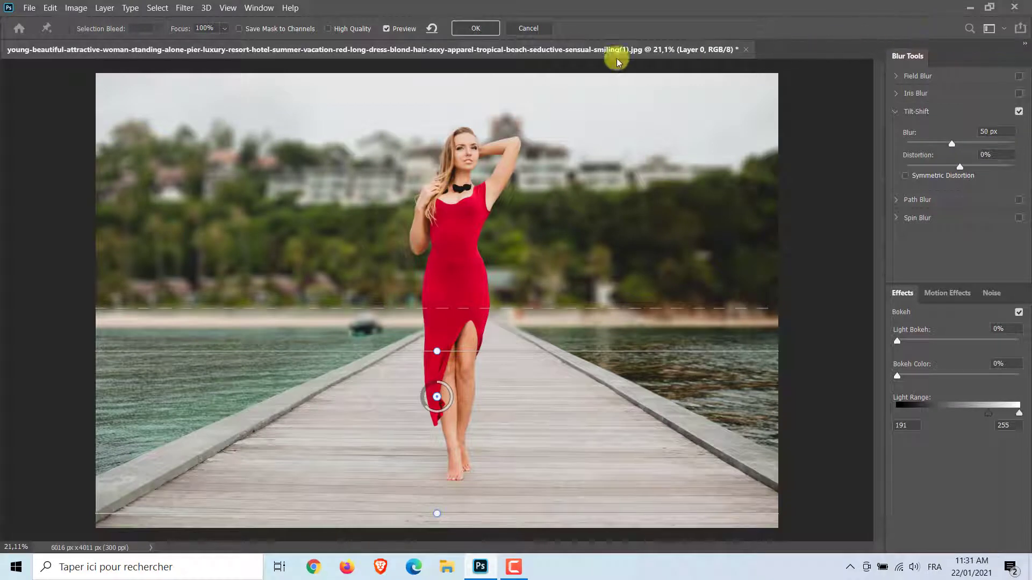
pyautogui.click(461, 33)
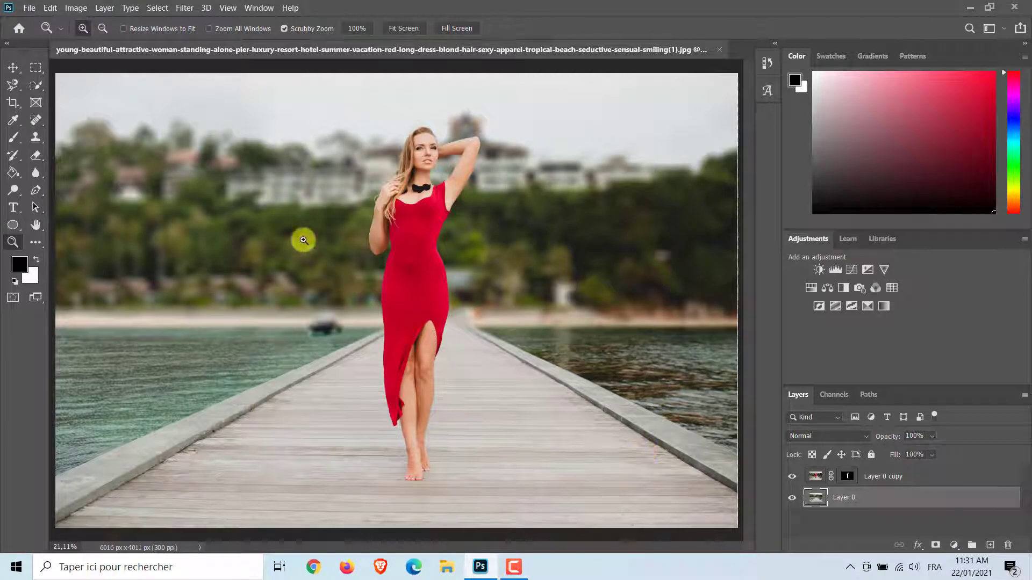
# - Render a 35mm Prime lens flare at 120% brightness on Layer 0, centred in the sky above the right-hand buildings
pyautogui.click(183, 9)
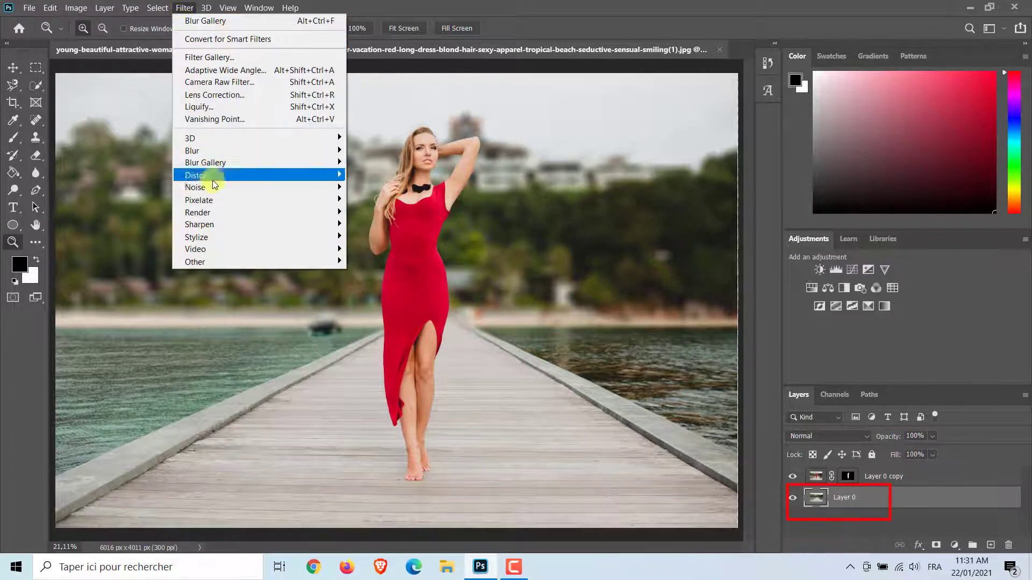
pyautogui.moveTo(250, 214)
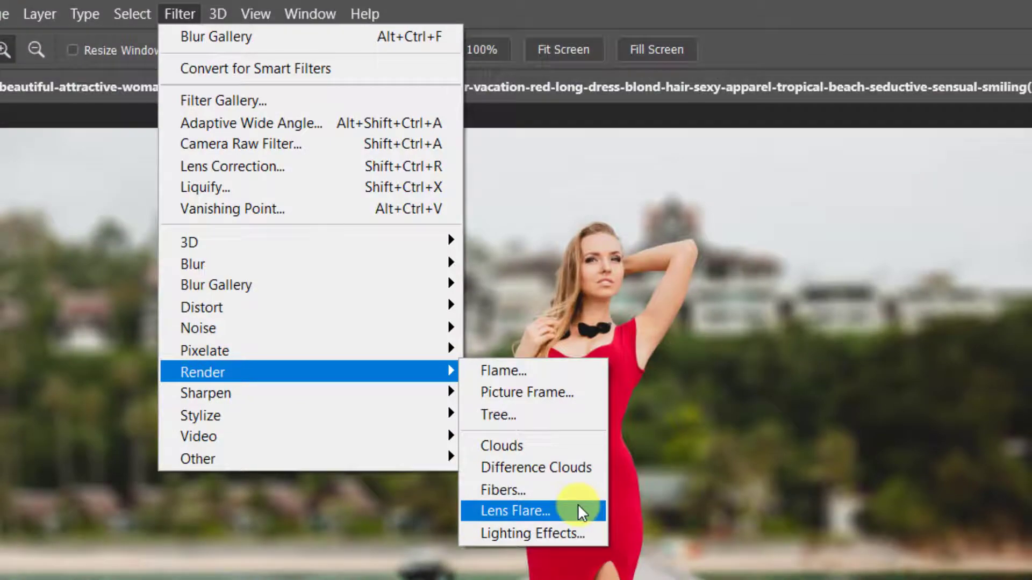
pyautogui.click(581, 511)
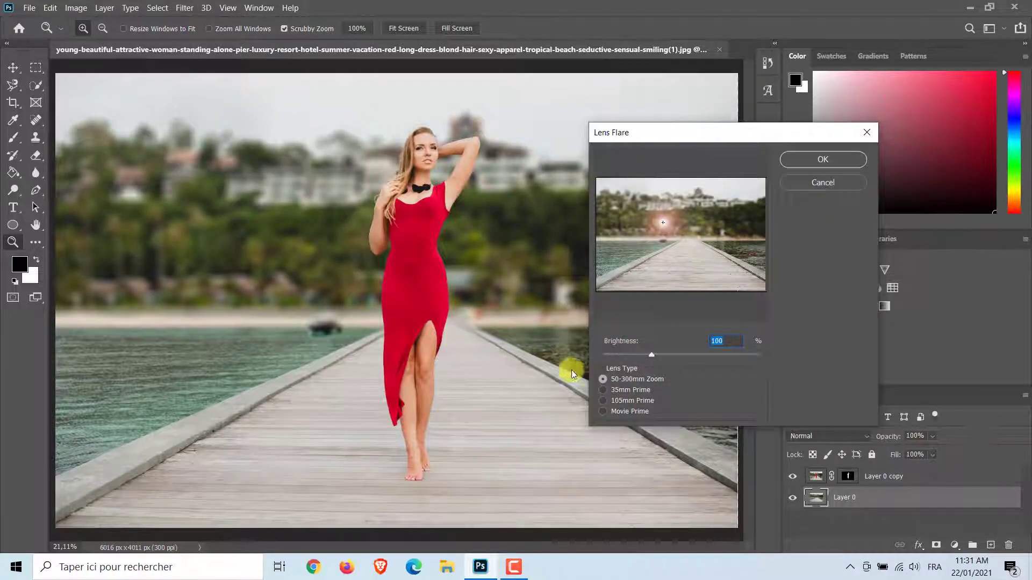
pyautogui.click(604, 390)
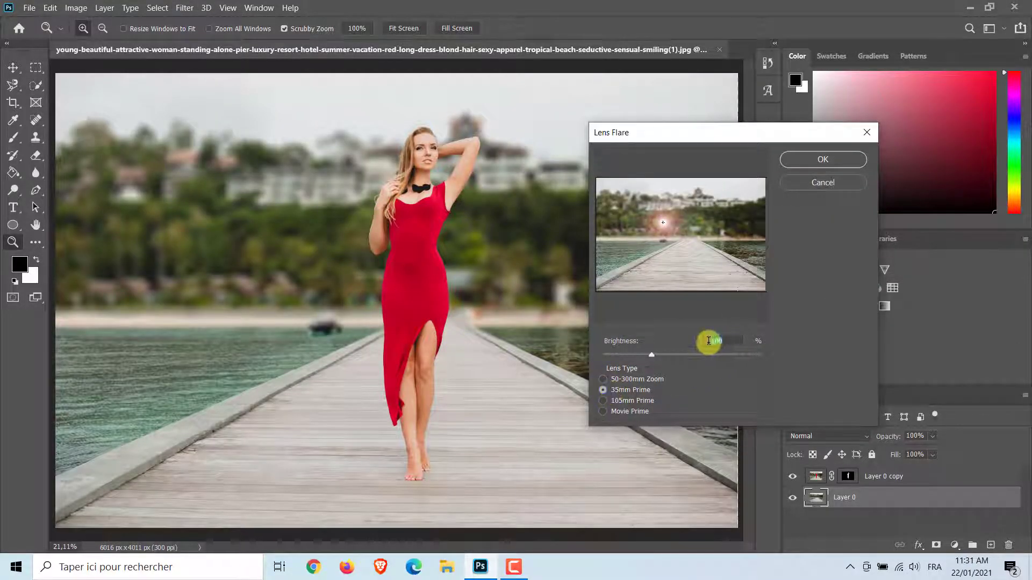
pyautogui.write('120')
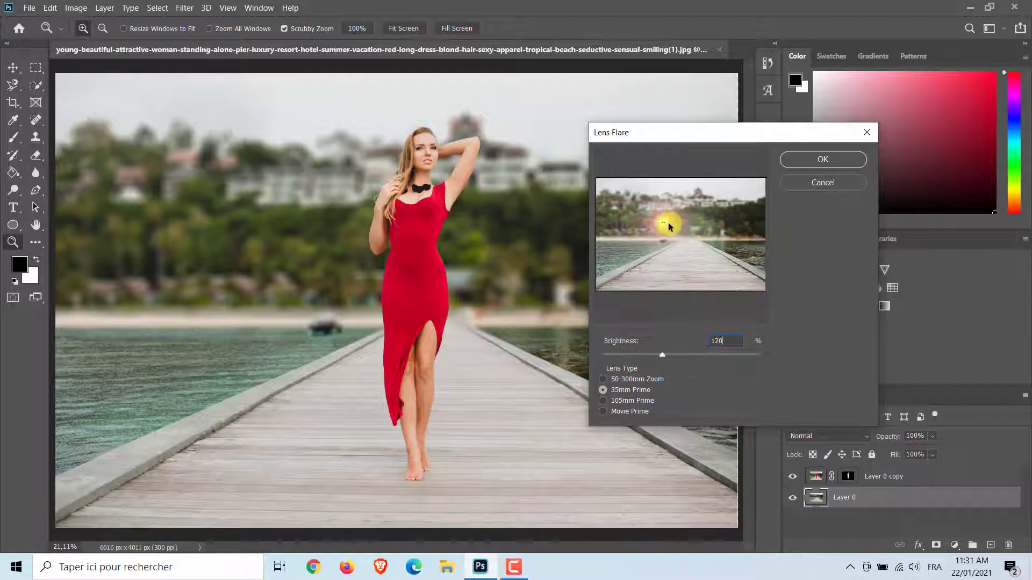
pyautogui.moveTo(662, 221); pyautogui.dragTo(728, 201)
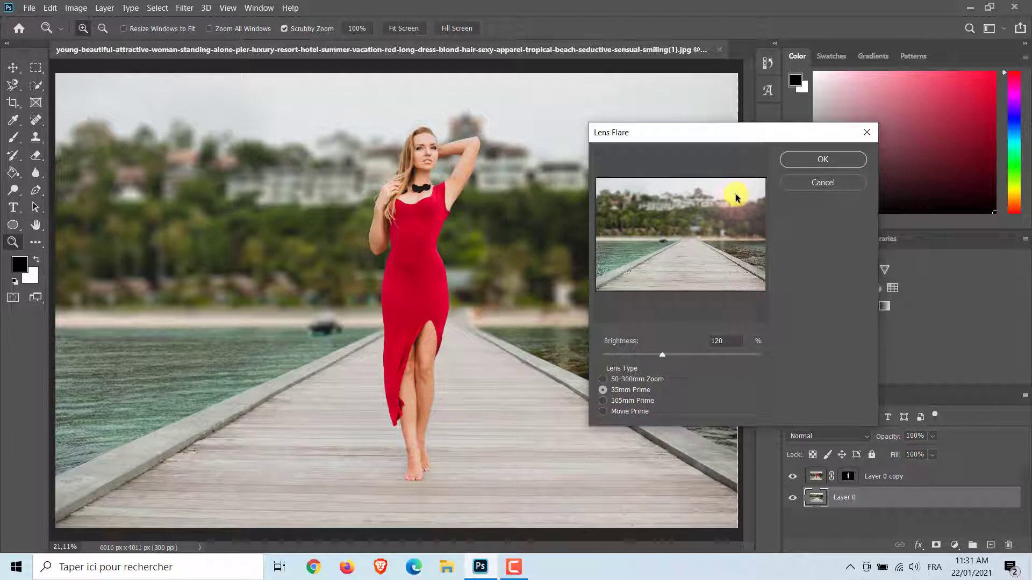
pyautogui.click(806, 160)
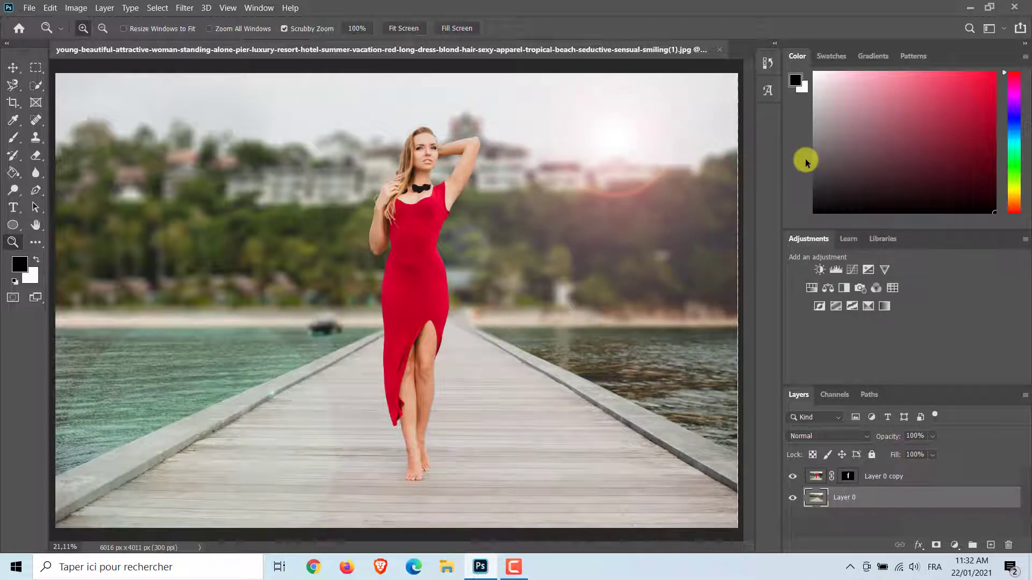
# - Load the mask of Layer 0 copy as a selection, copy its contents and paste them into a new layer above Layer 0
pyautogui.keyDown('ctrl'); pyautogui.click(847, 480); pyautogui.keyUp('ctrl')
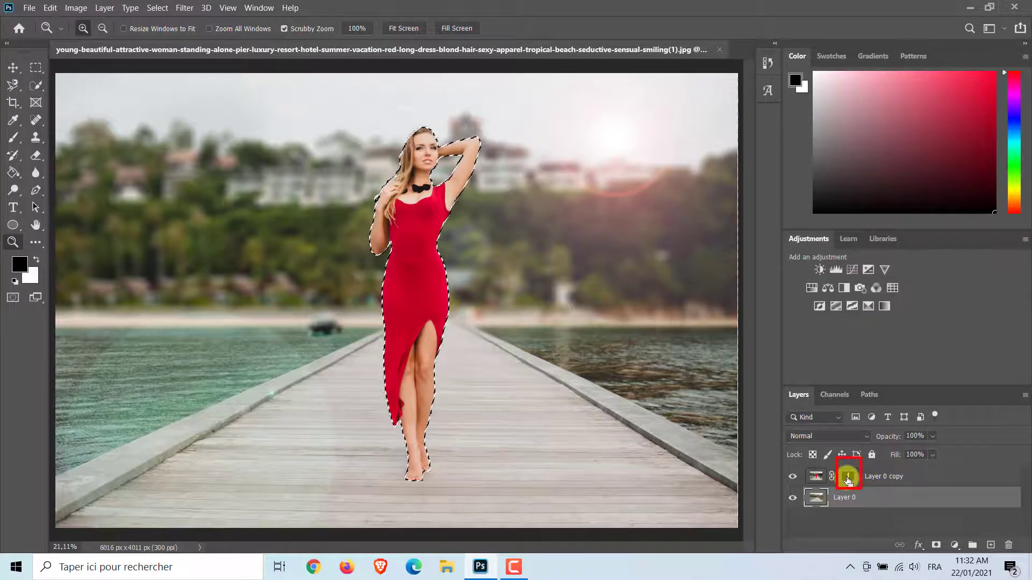
pyautogui.hotkey('ctrl', 'c')
pyautogui.click(990, 545)
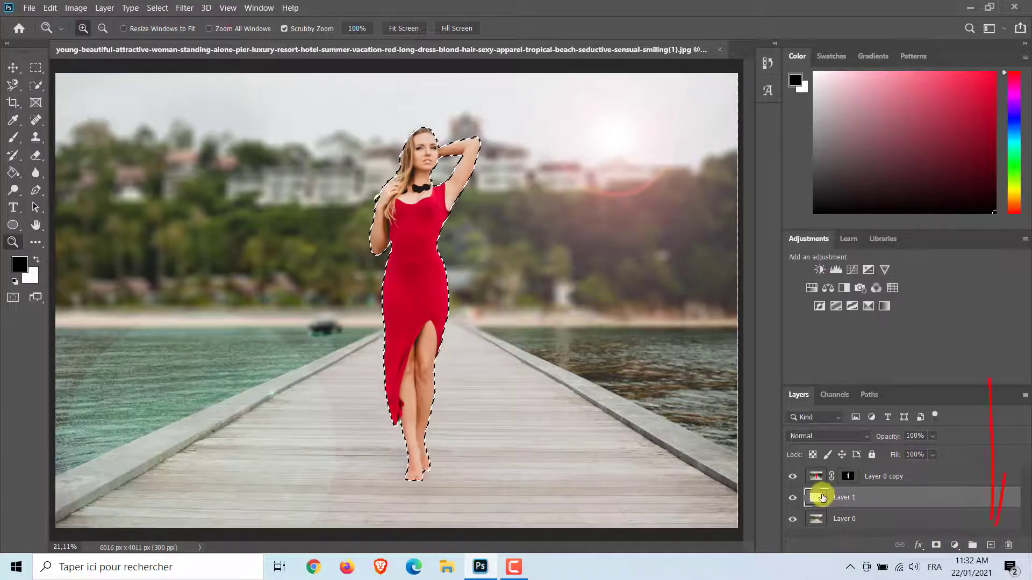
pyautogui.hotkey('ctrl', 'v')
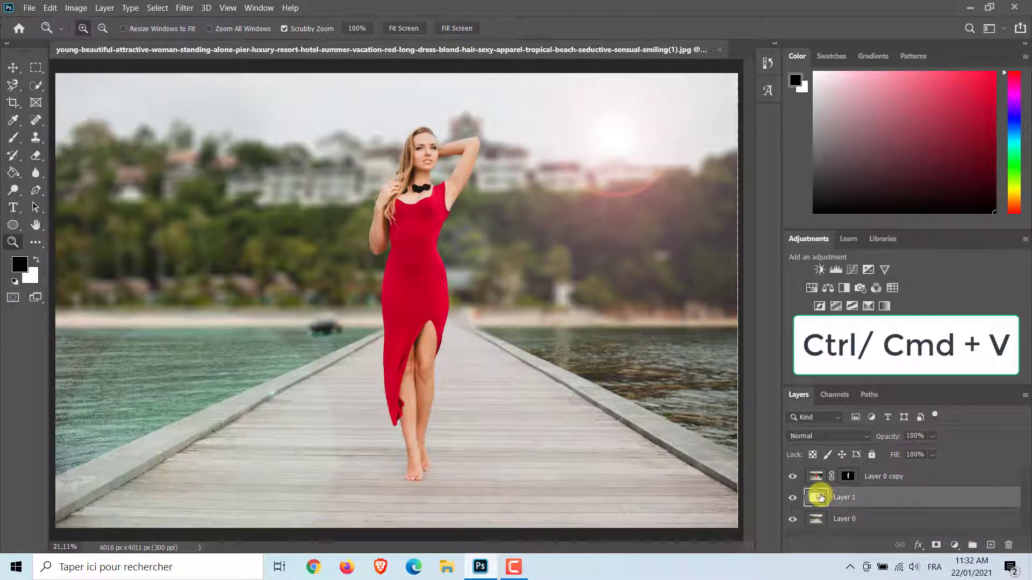
# - Bring Layer 1 above Layer 0 copy and move the white silhouette to the right of the woman
pyautogui.hotkey('ctrl', ']')
pyautogui.click(13, 67)
pyautogui.moveTo(412, 283); pyautogui.dragTo(495, 283)
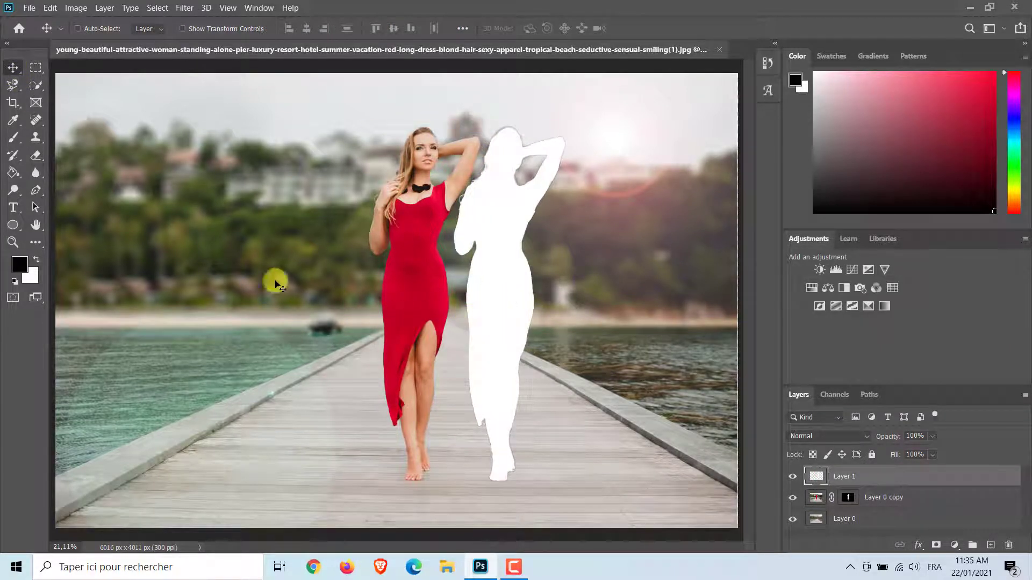
# - Fill the white silhouette on Layer 1 with the black foreground color using the Paint Bucket tool
pyautogui.click(13, 174)
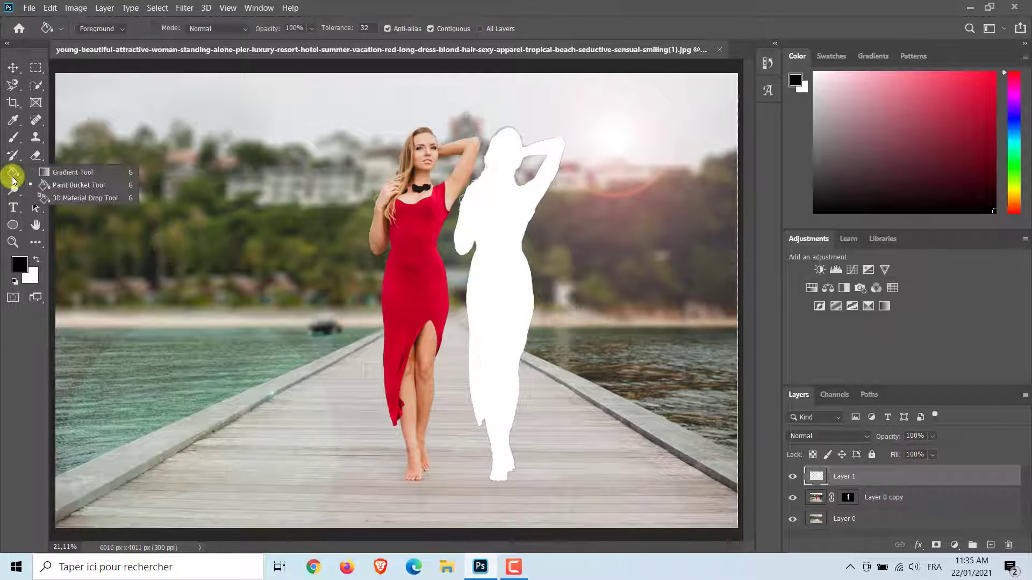
pyautogui.click(43, 188)
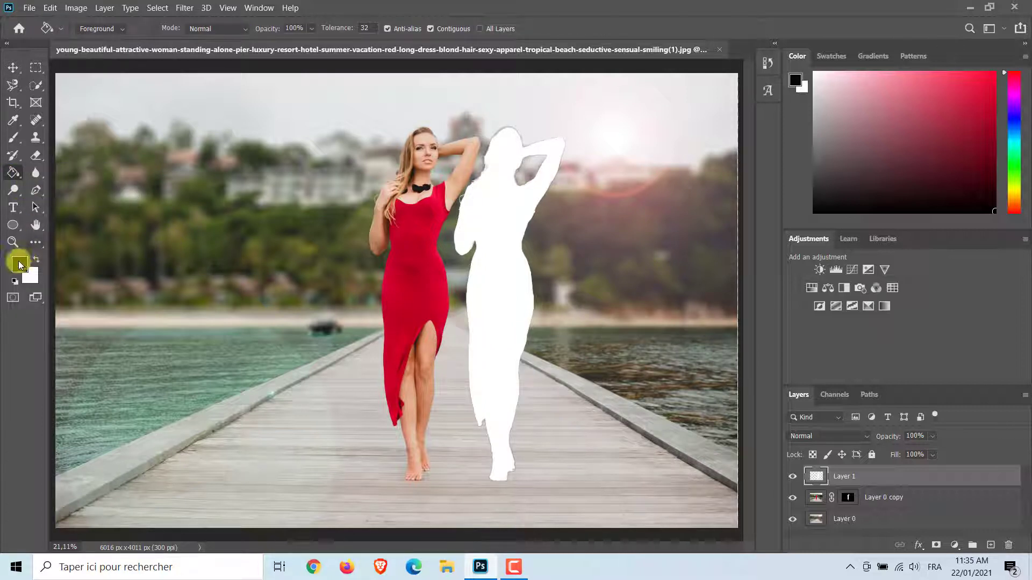
pyautogui.click(502, 307)
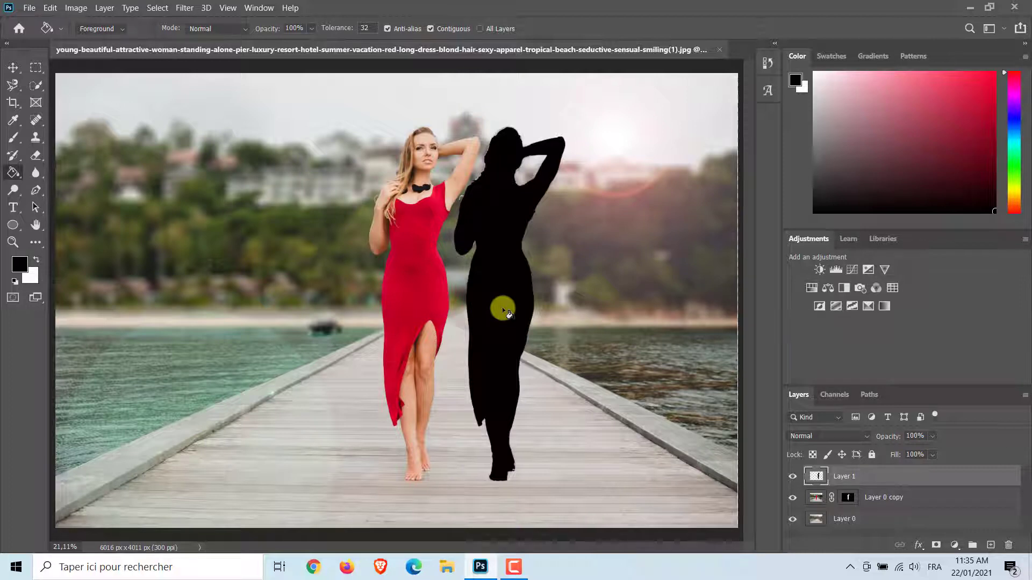
# - Flip the black silhouette vertically, move it down so its feet meet the woman's feet, and apply the transform
pyautogui.hotkey('ctrl', 't')
pyautogui.rightClick(502, 308)
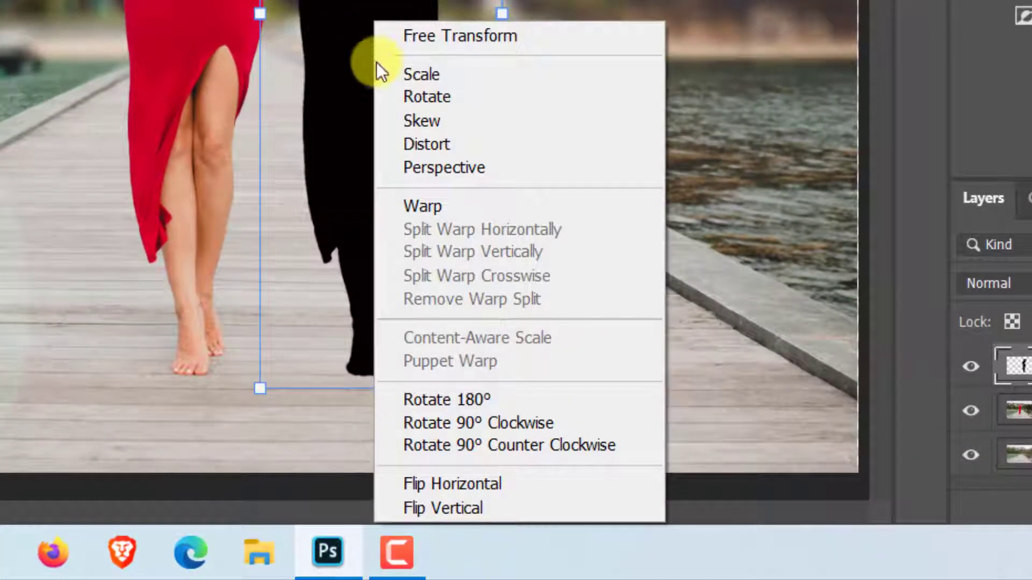
pyautogui.click(487, 513)
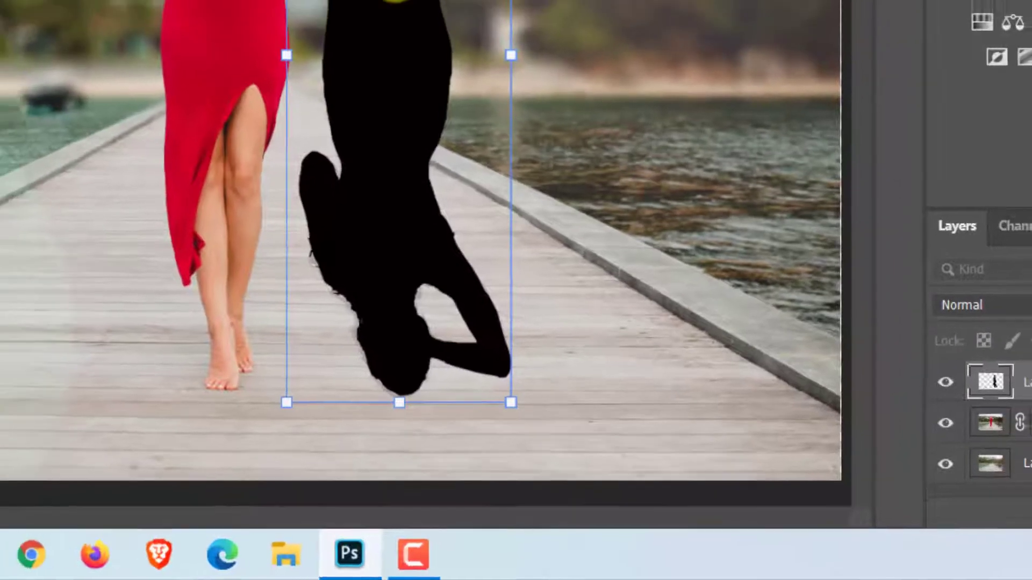
pyautogui.moveTo(397, 1); pyautogui.dragTo(431, 573)
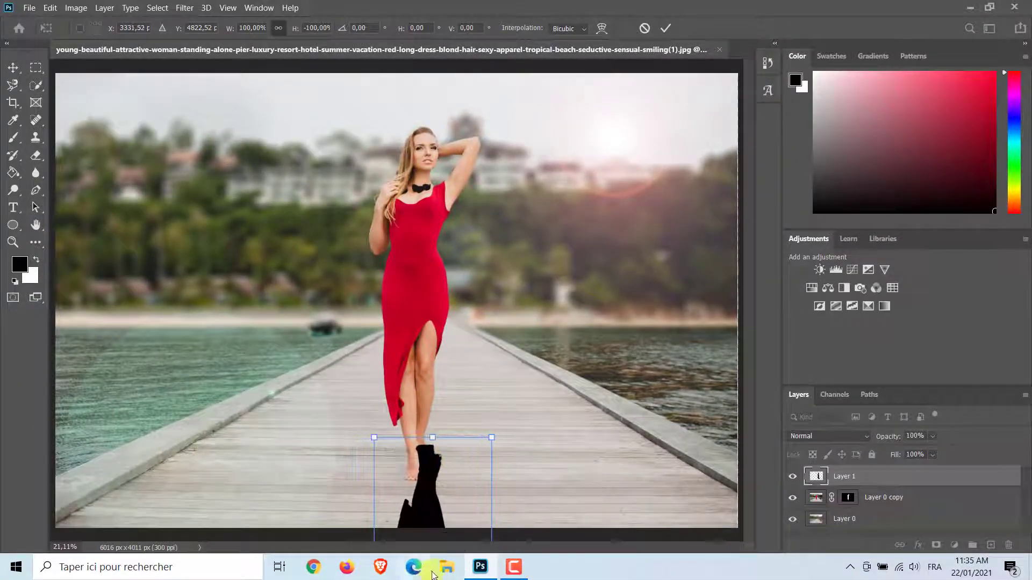
pyautogui.moveTo(429, 476)
pyautogui.mouseDown()
pyautogui.moveTo(417, 493)
pyautogui.moveTo(420, 481)
pyautogui.mouseUp()
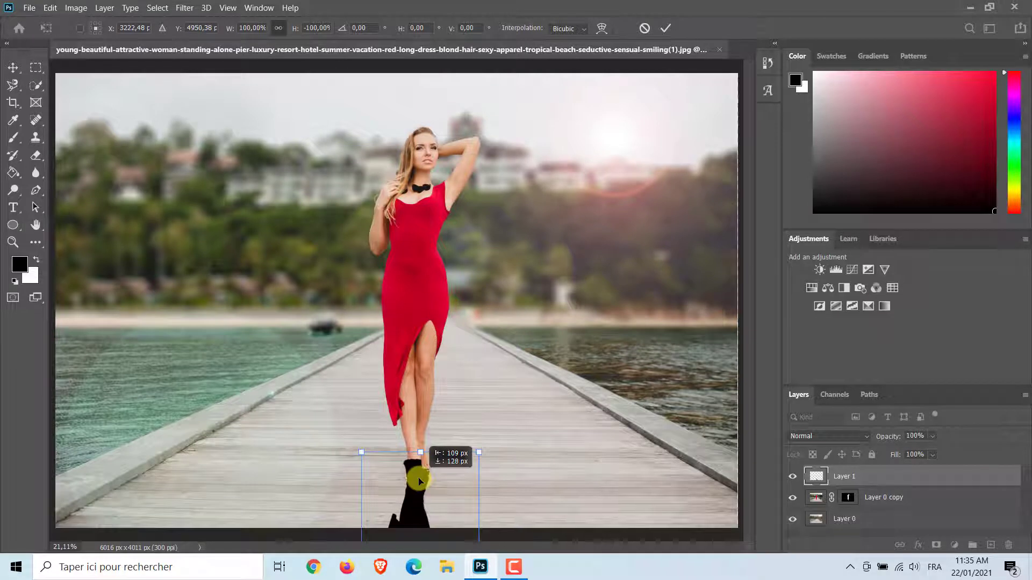
pyautogui.click(665, 28)
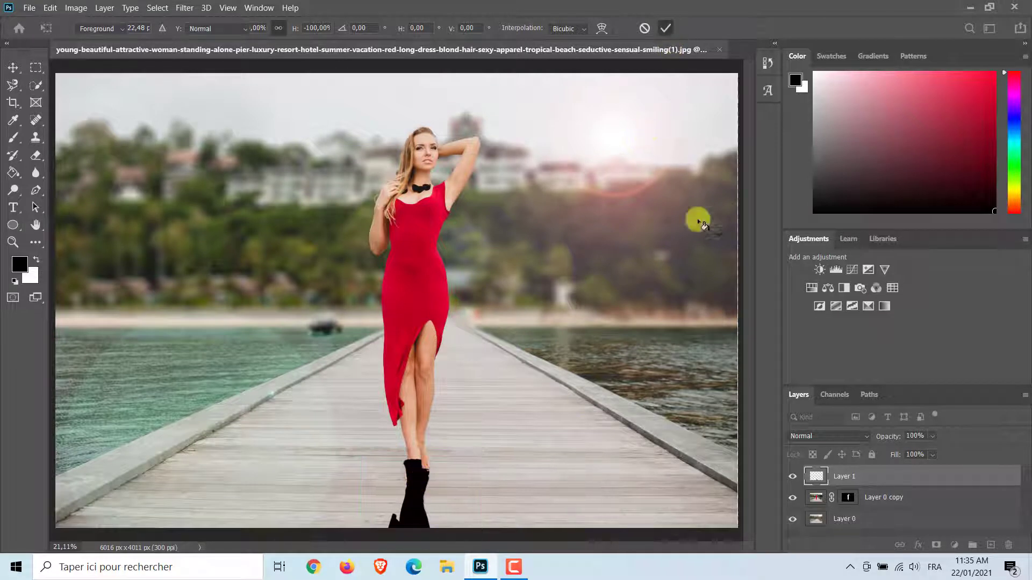
# - Place Layer 1 beneath Layer 0 copy and erase the silhouette's excess around the woman's feet with the Eraser tool
pyautogui.press('g')
pyautogui.moveTo(816, 480); pyautogui.dragTo(816, 500)
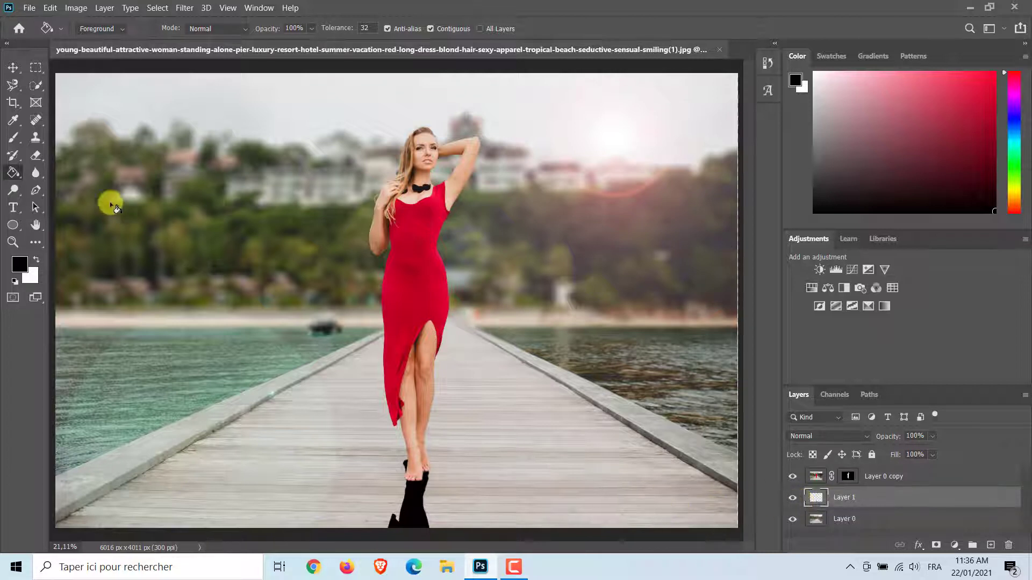
pyautogui.moveTo(36, 156); pyautogui.dragTo(66, 158)
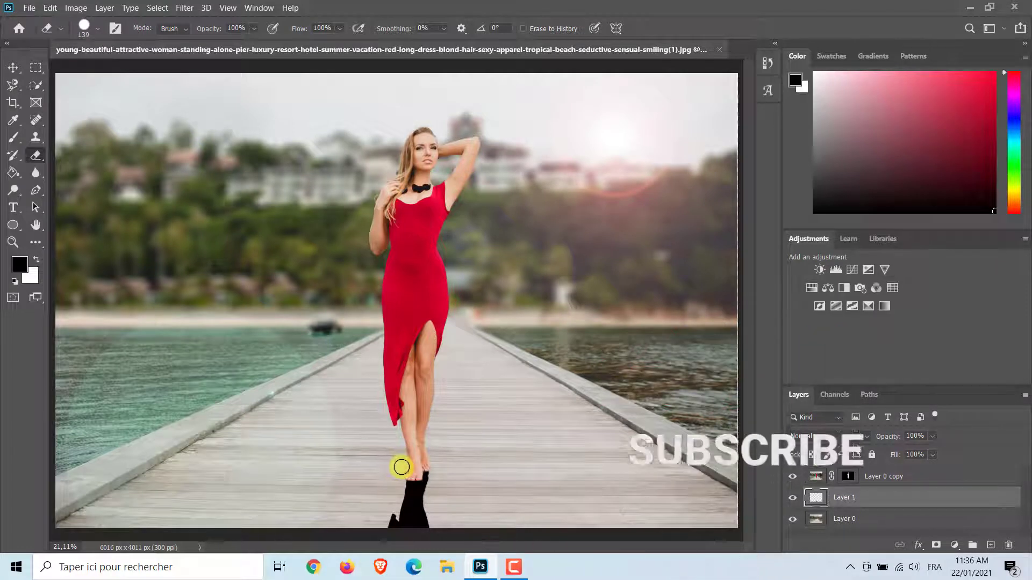
# - Set the opacity of the shadow layer, Layer 1, to 40%
pyautogui.click(931, 436)
pyautogui.click(916, 436)
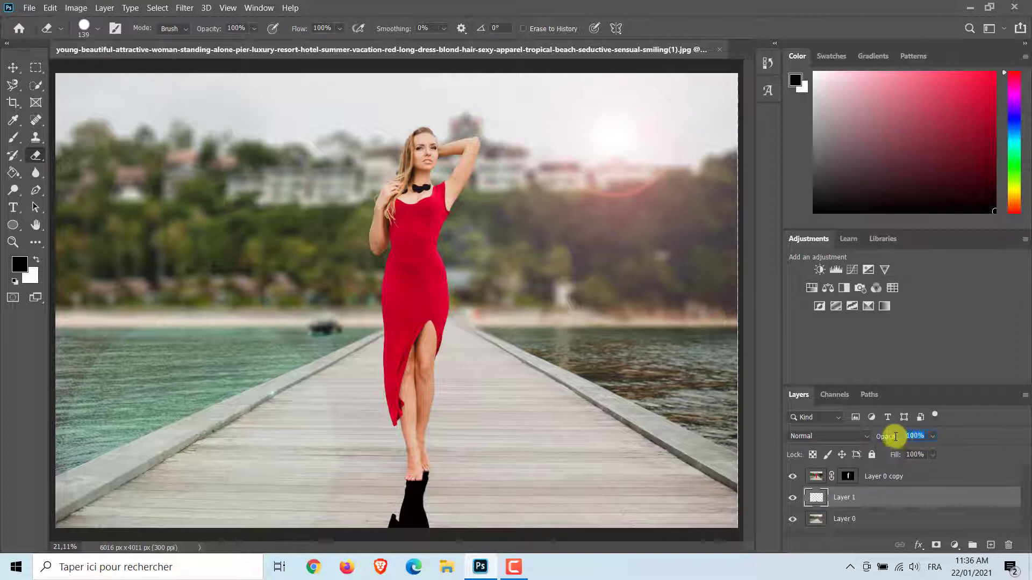
pyautogui.write('40')
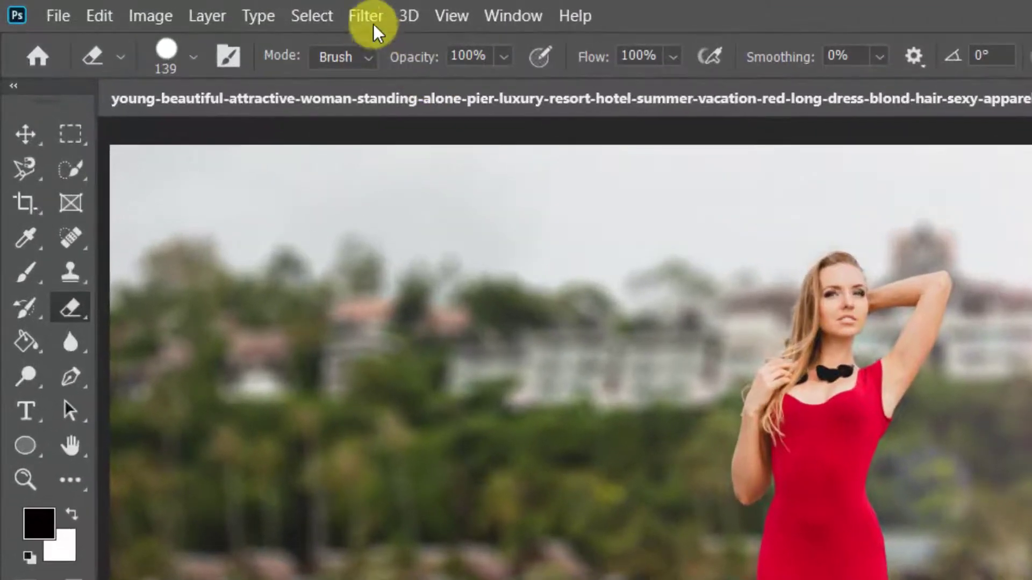
# - Apply a Gaussian Blur with a 40-pixel radius to the shadow on Layer 1
pyautogui.click(333, 14)
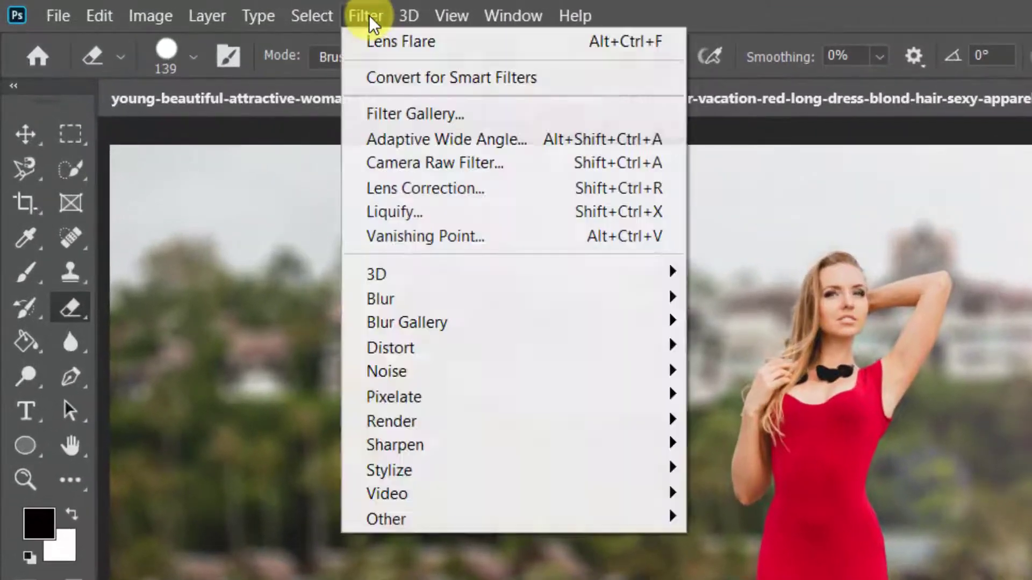
pyautogui.moveTo(511, 306)
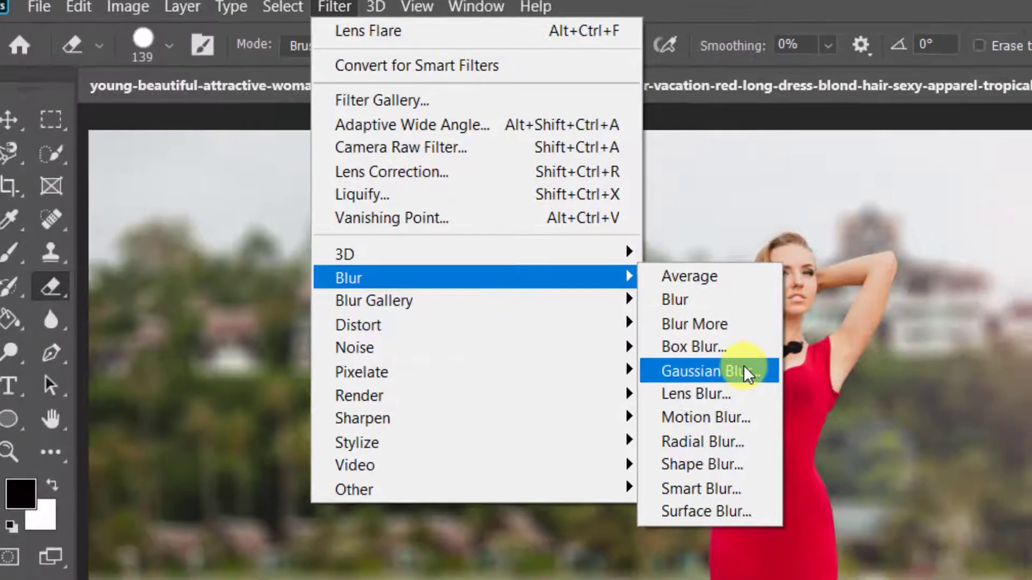
pyautogui.click(755, 396)
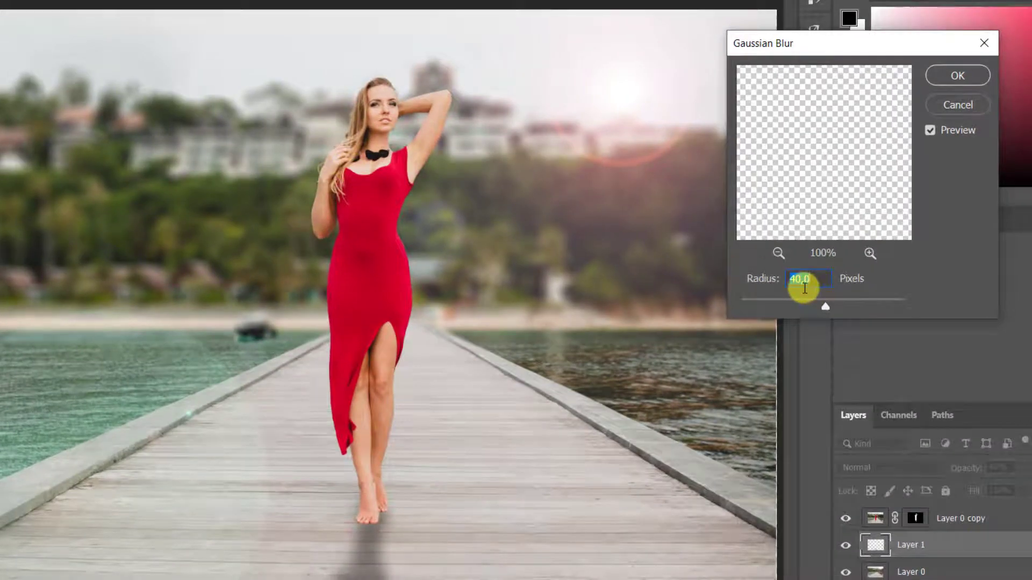
pyautogui.click(943, 77)
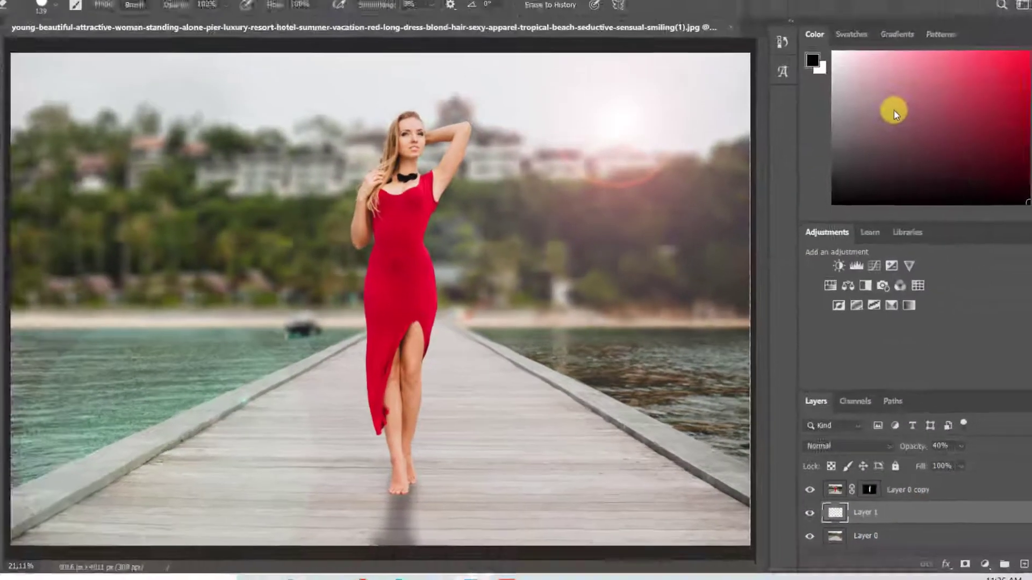